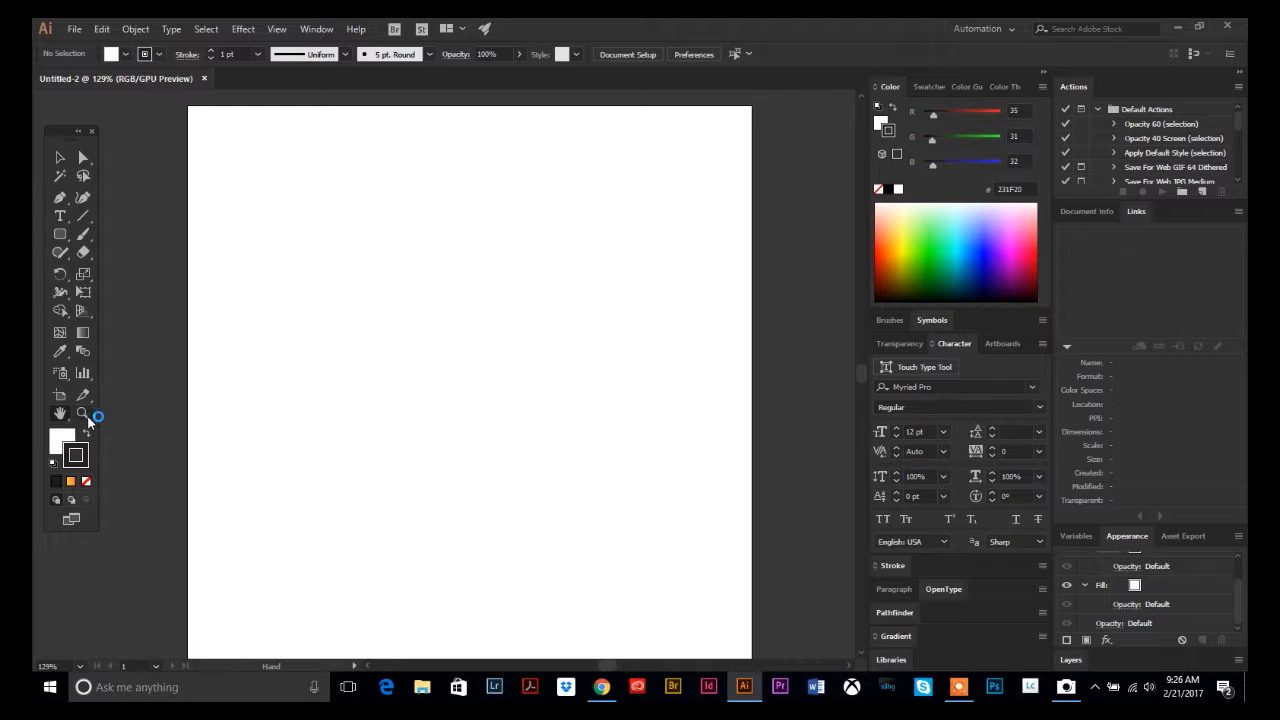
Place the haute-chocolate-valentines-day-celebration-2016-9-final photo from the Stock Photos Valentine's Day folder at full size on the artboard.
click(87, 413)
alt+click(412, 421)
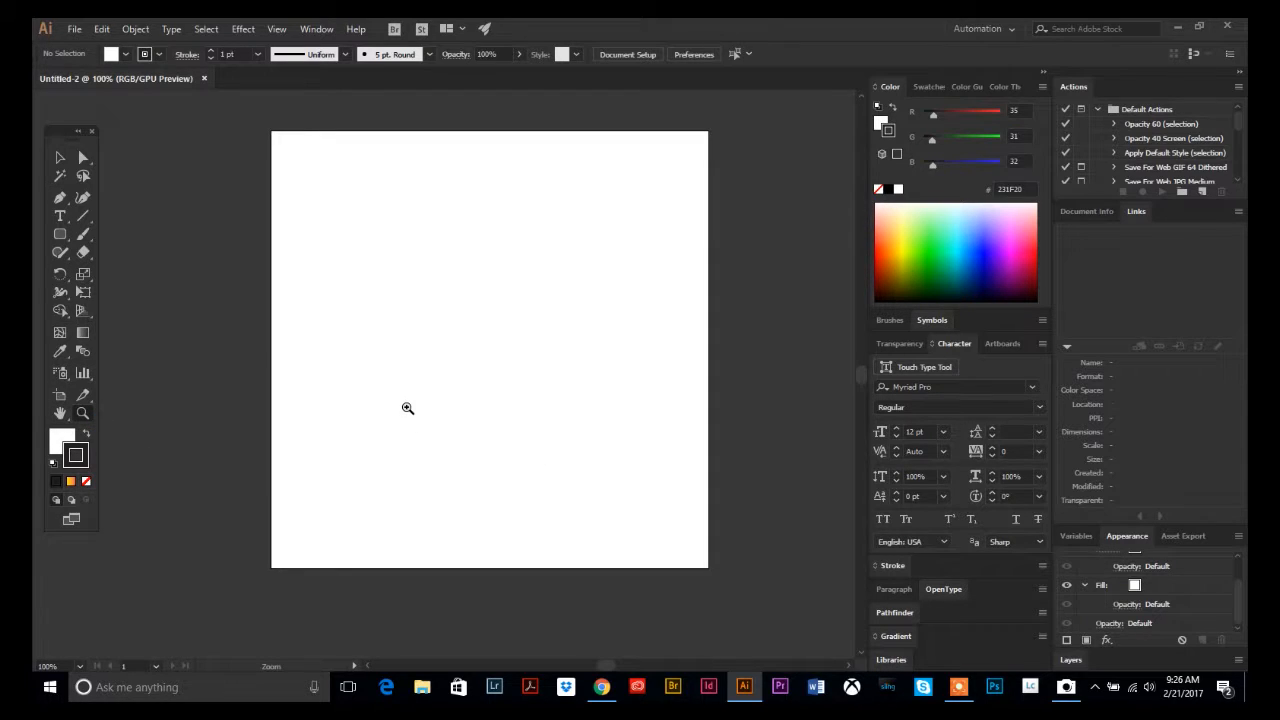
click(60, 160)
click(82, 414)
click(74, 30)
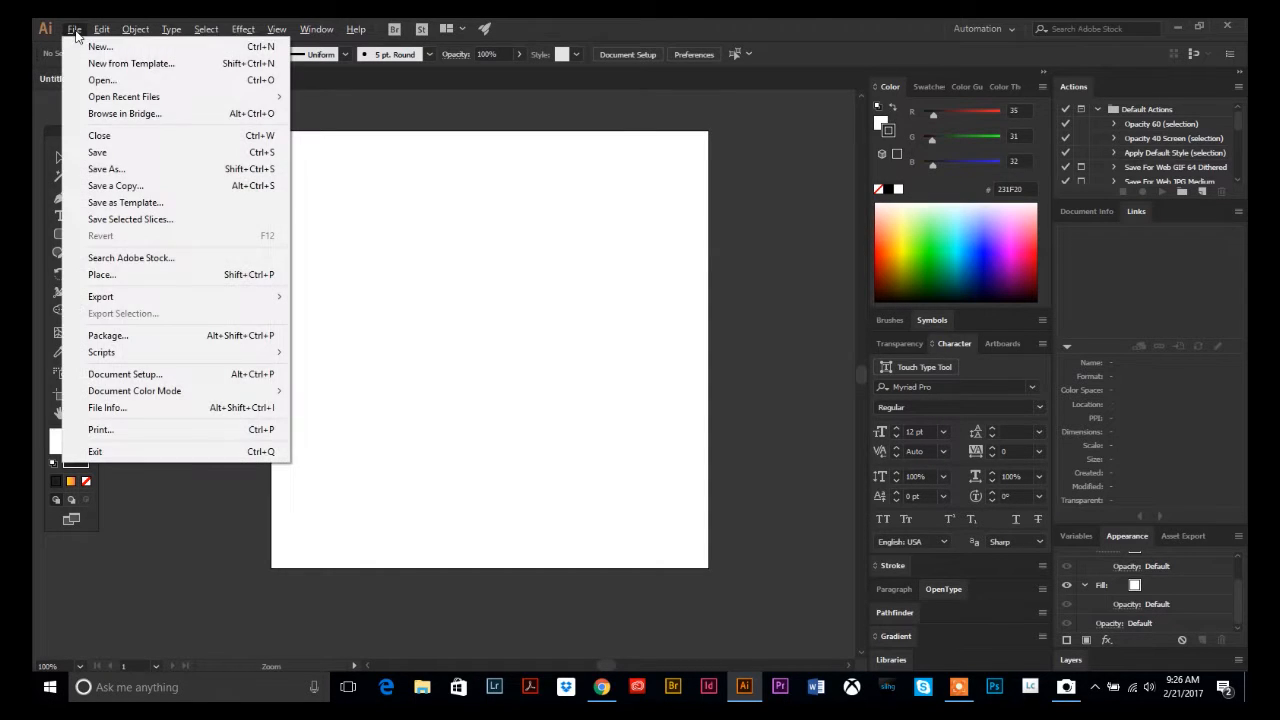
click(104, 274)
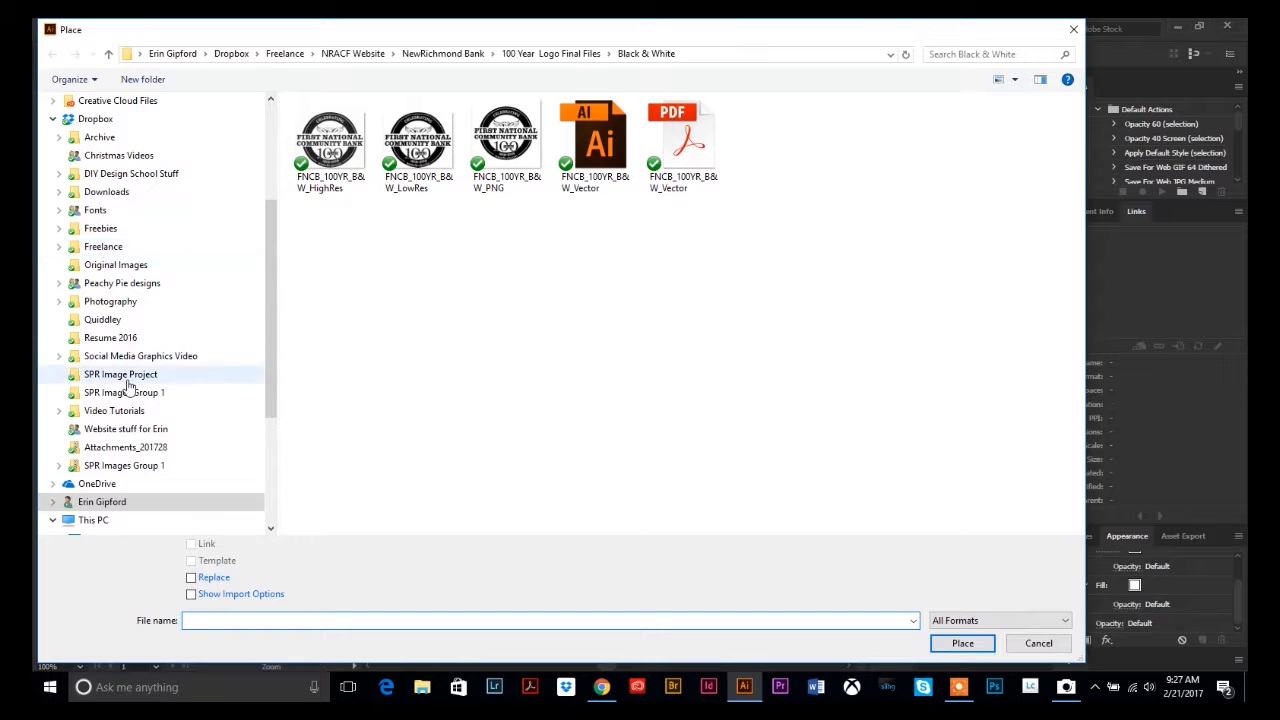
click(104, 248)
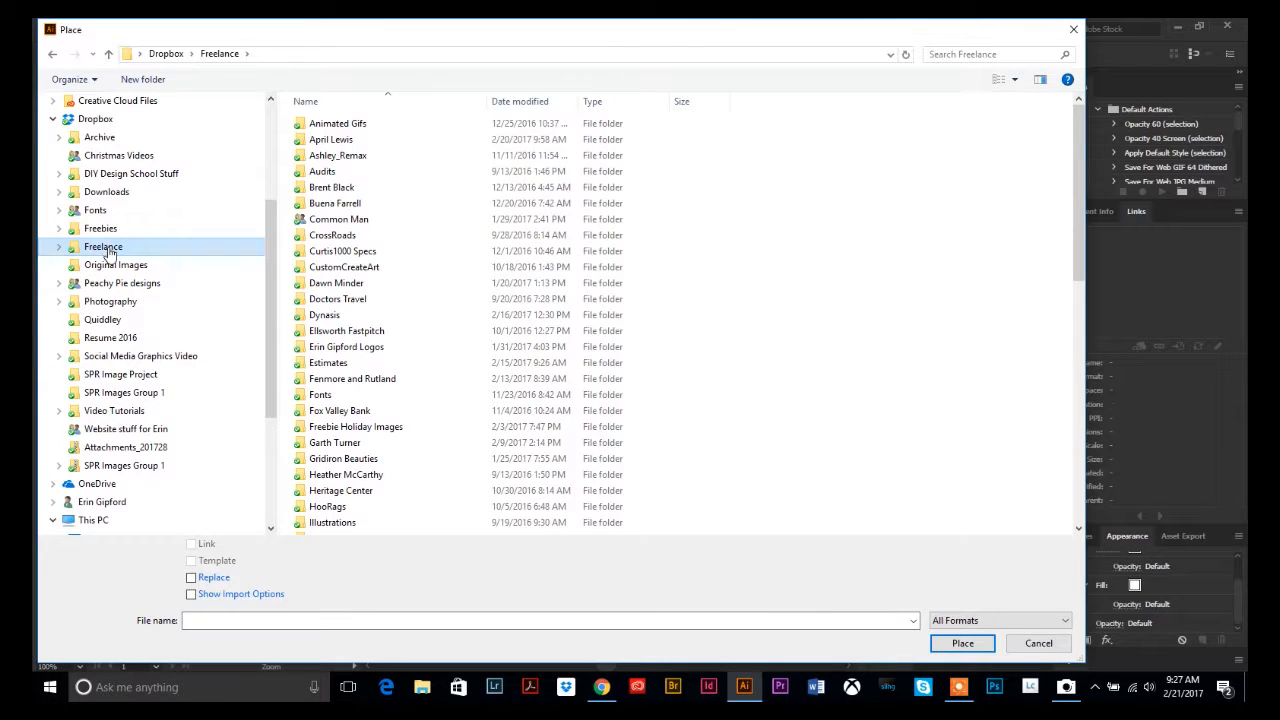
click(106, 192)
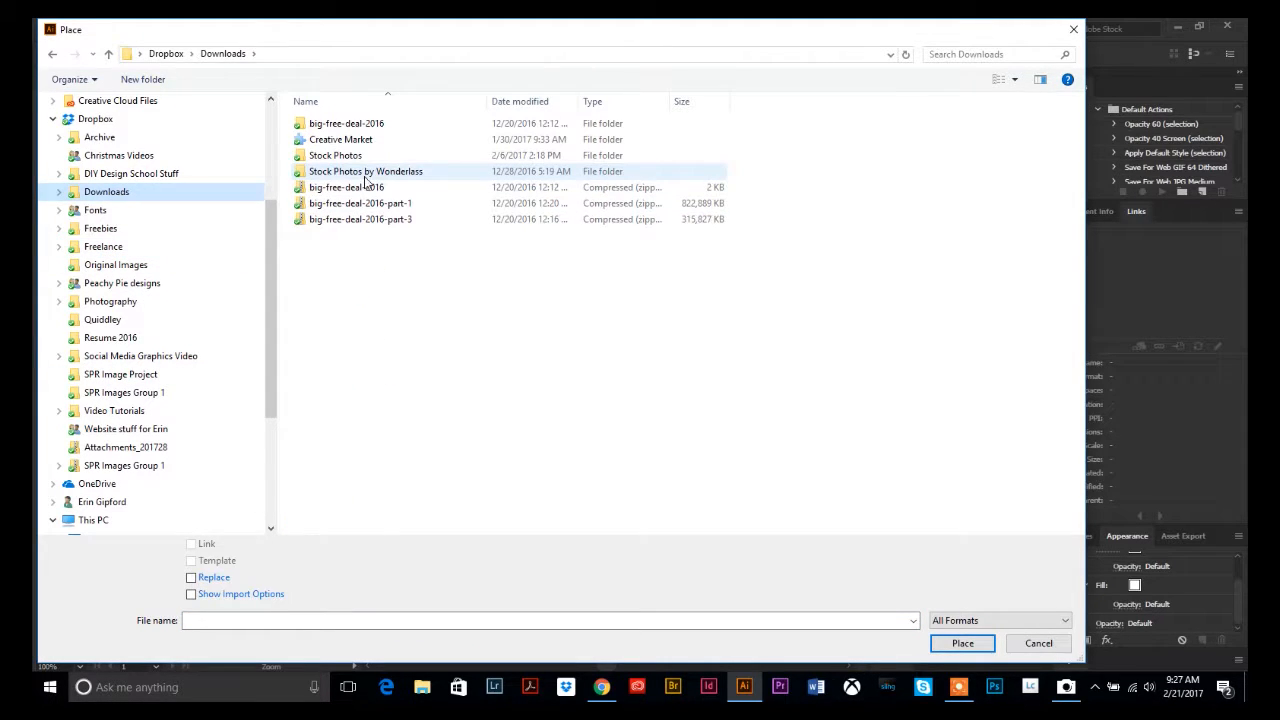
double_click(340, 156)
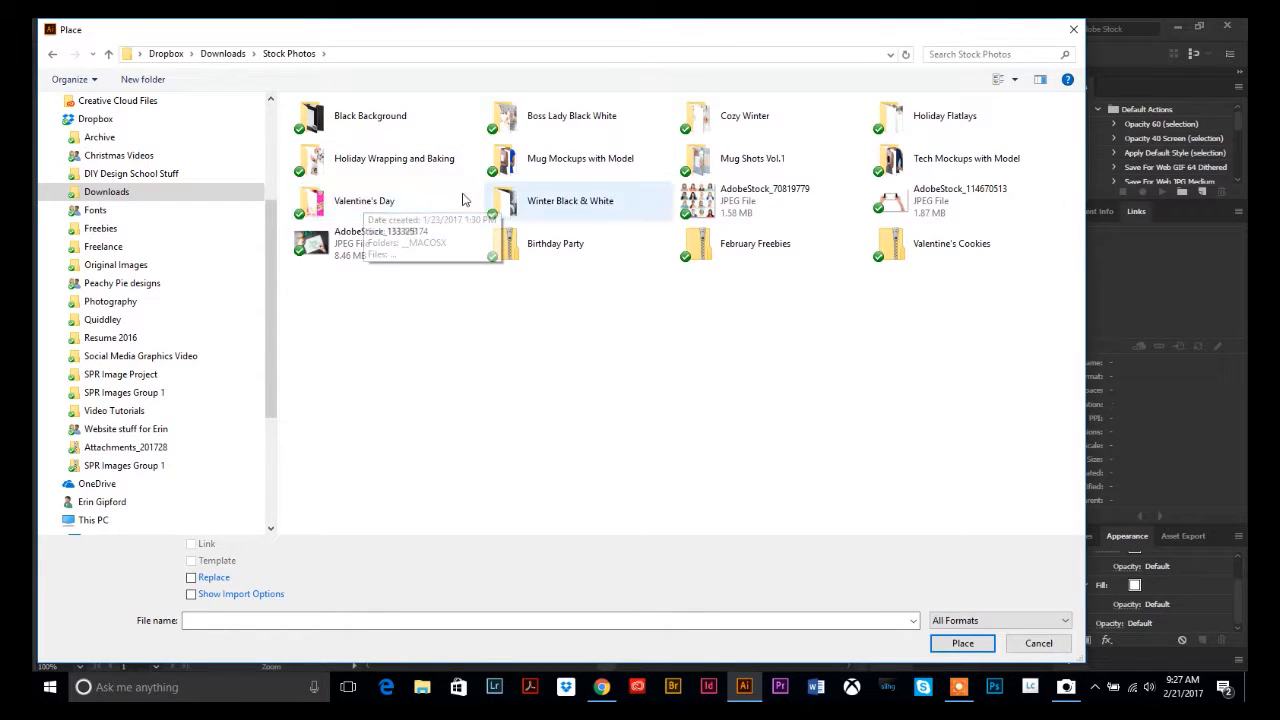
click(365, 214)
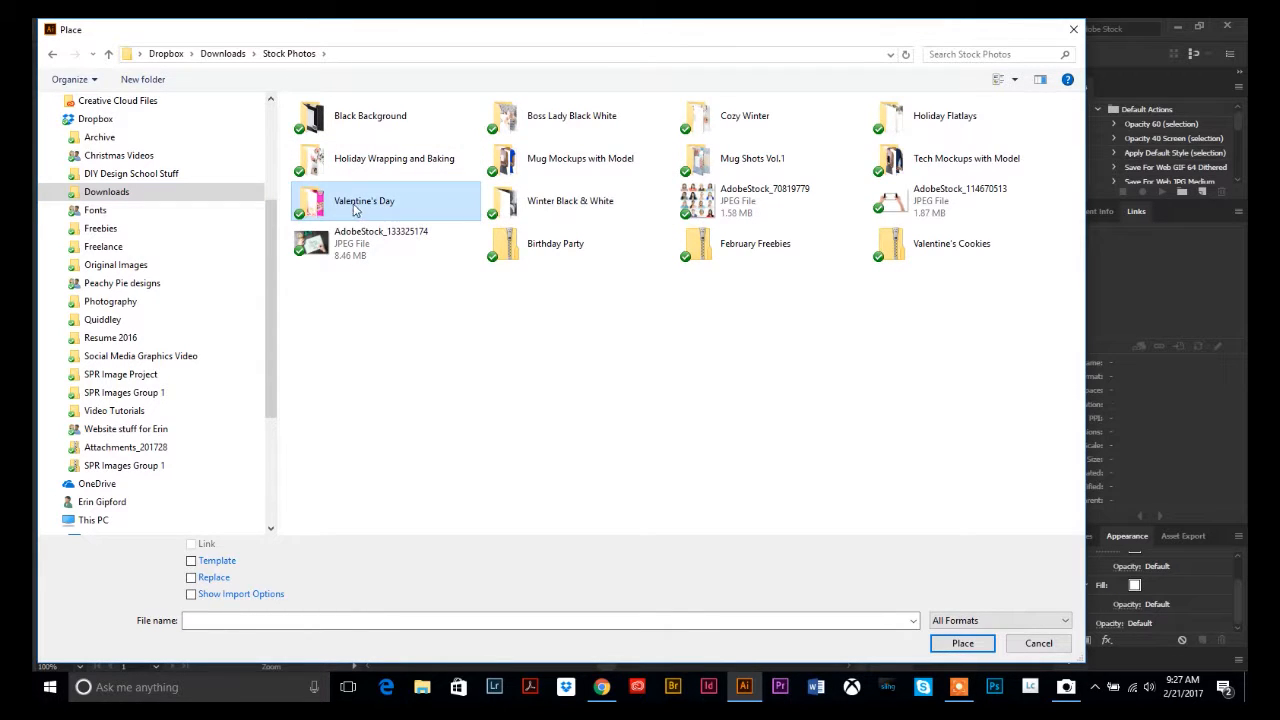
double_click(355, 210)
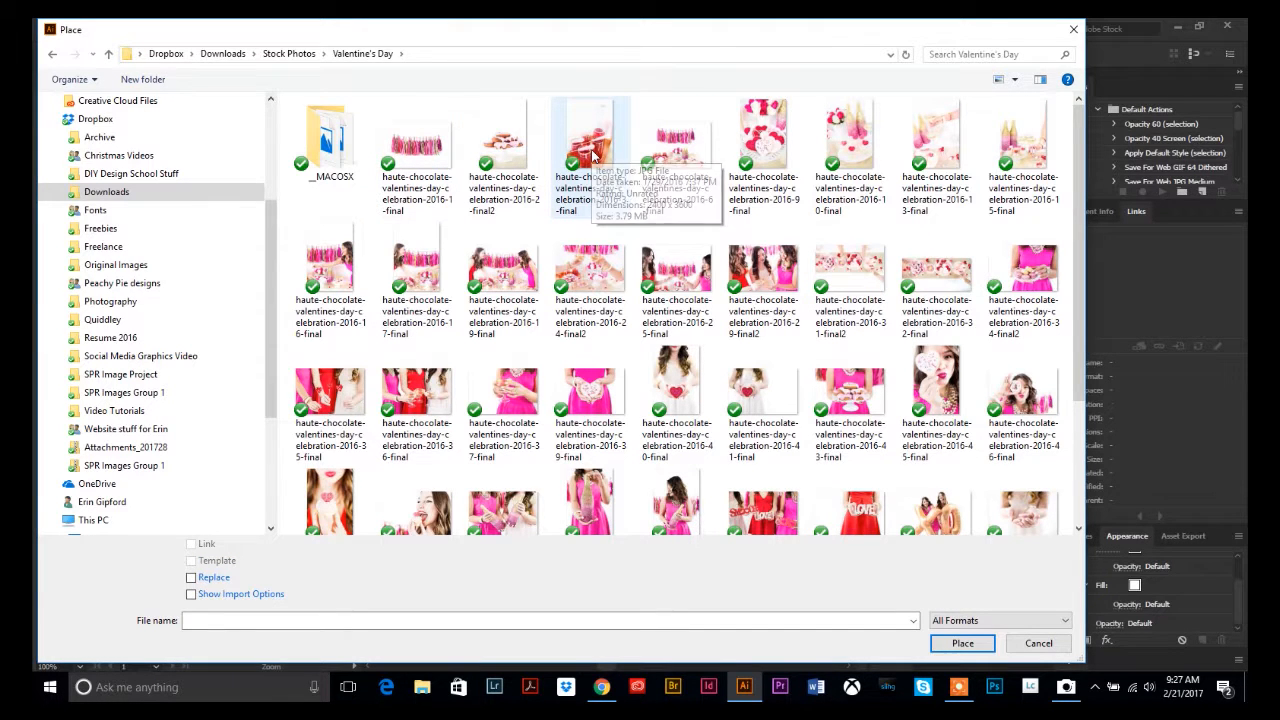
double_click(765, 150)
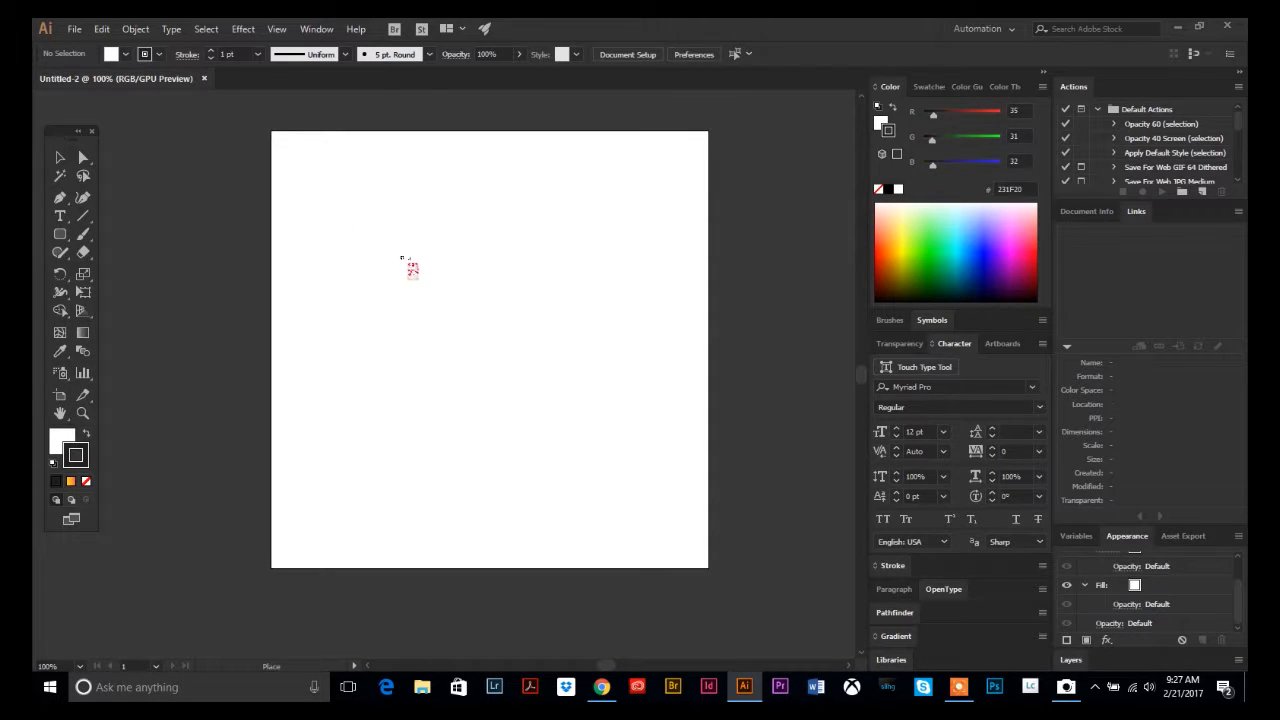
click(350, 185)
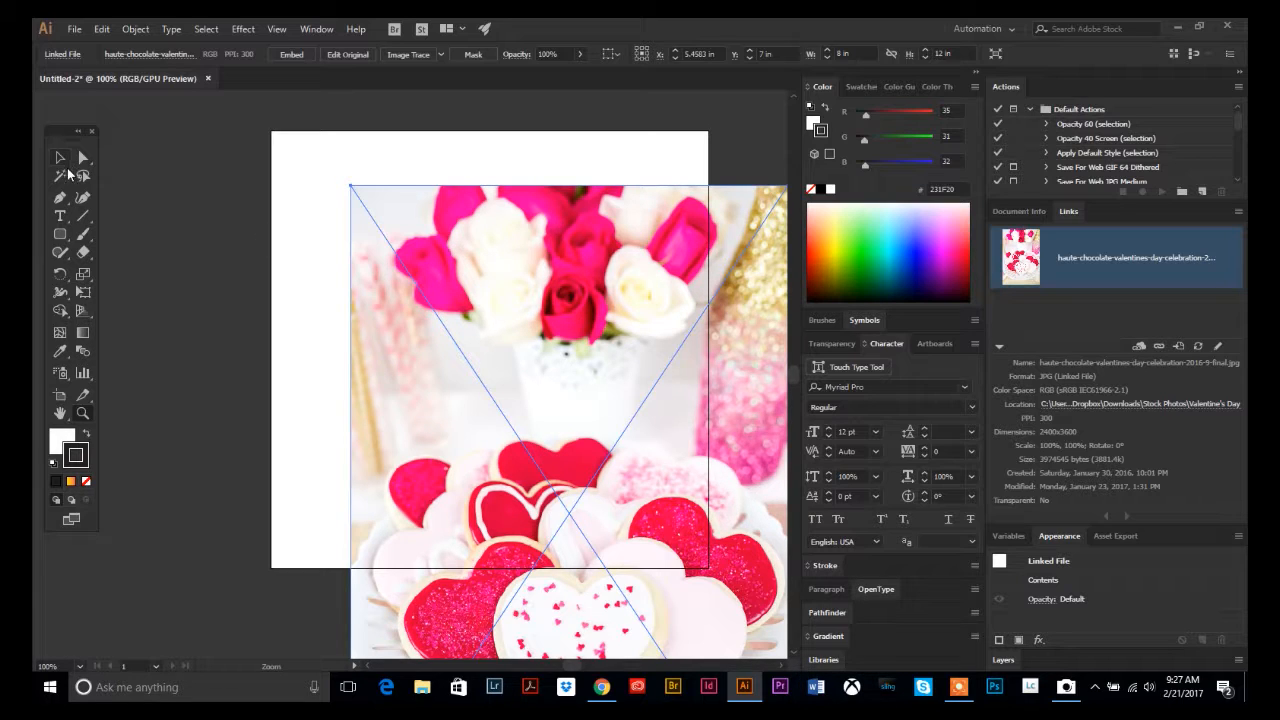
Undo the placement of the photo.
alt+click(583, 417)
alt+click(453, 432)
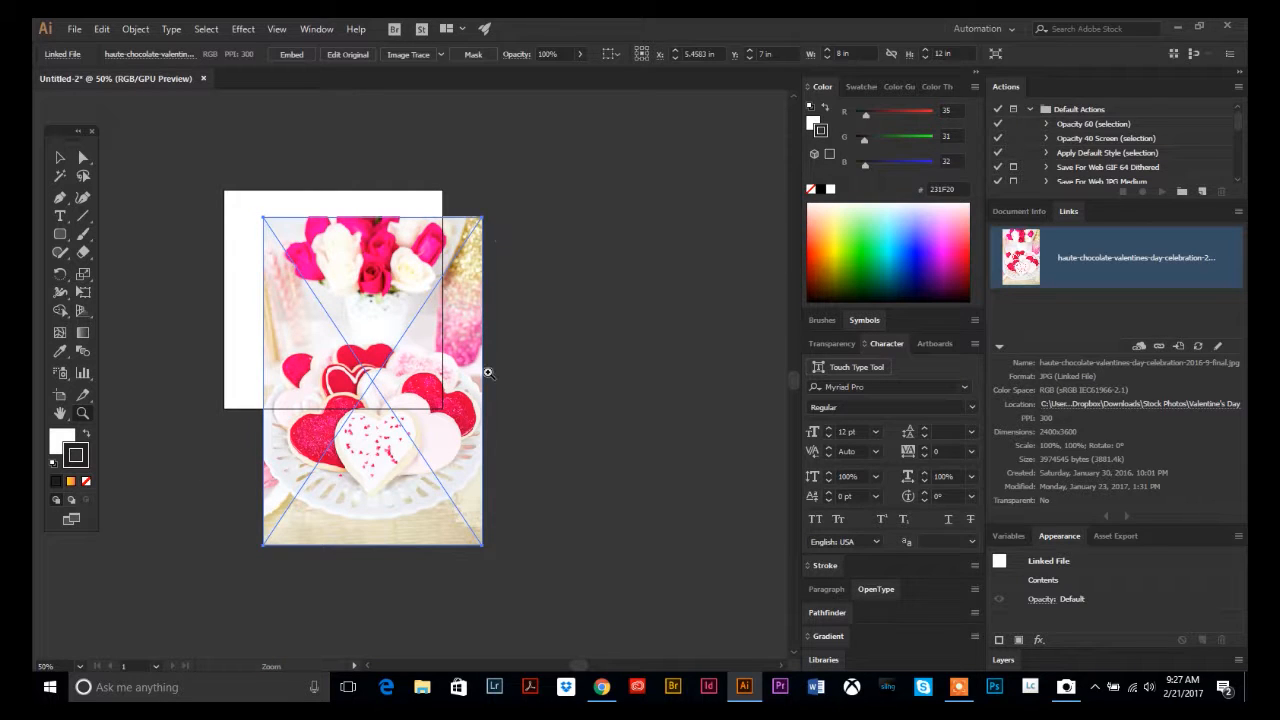
key(ctrl+z)
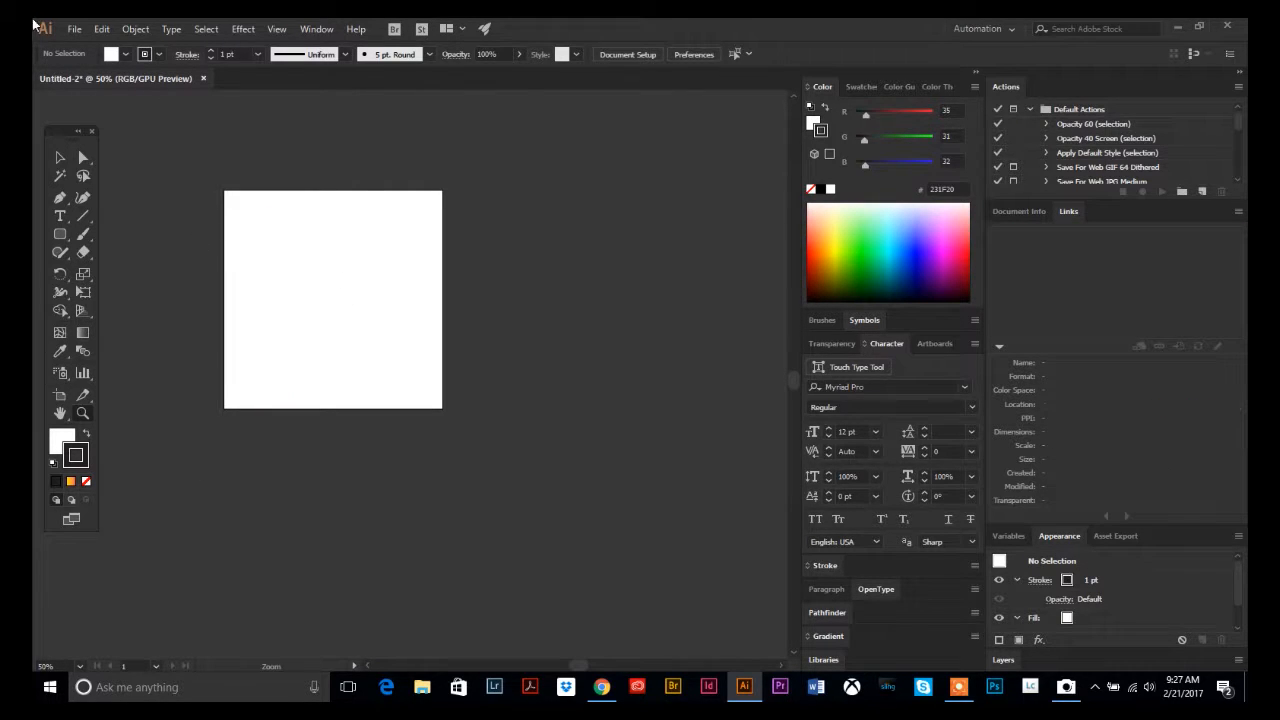
Place the same Valentine's photo again, drawing it about 4.9 in wide by 7.3 in tall on the artboard.
click(74, 29)
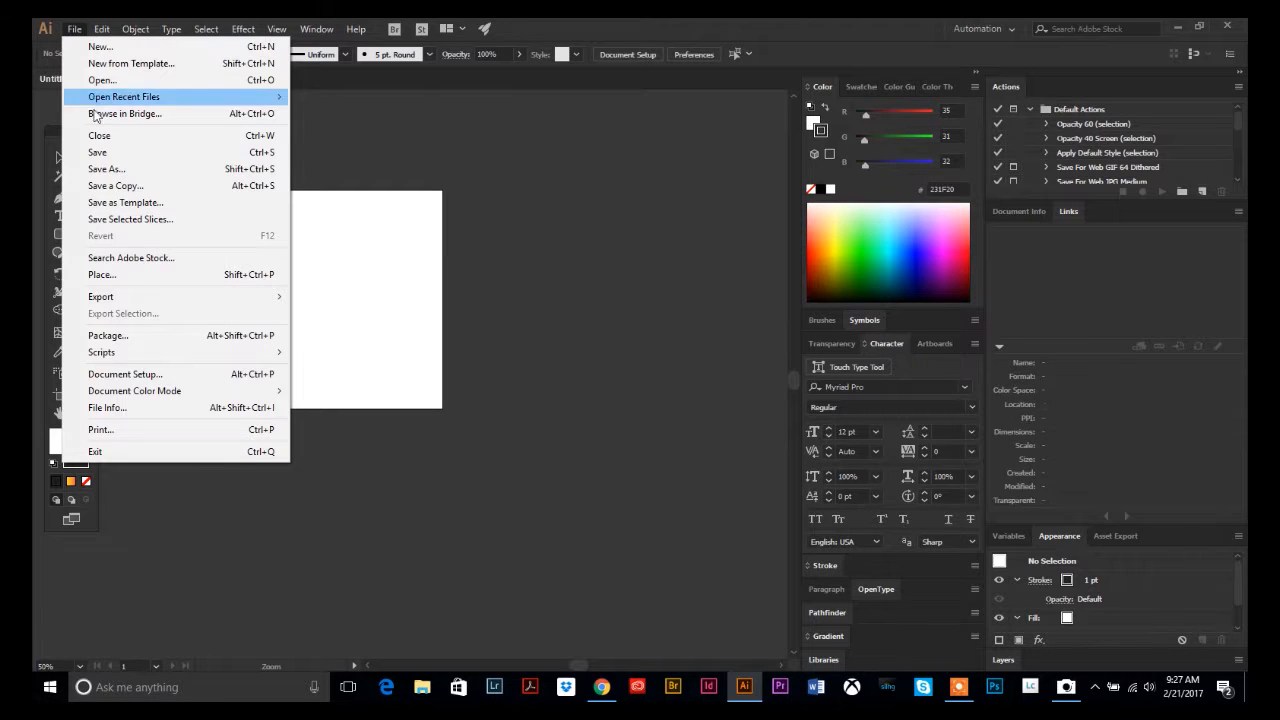
click(102, 275)
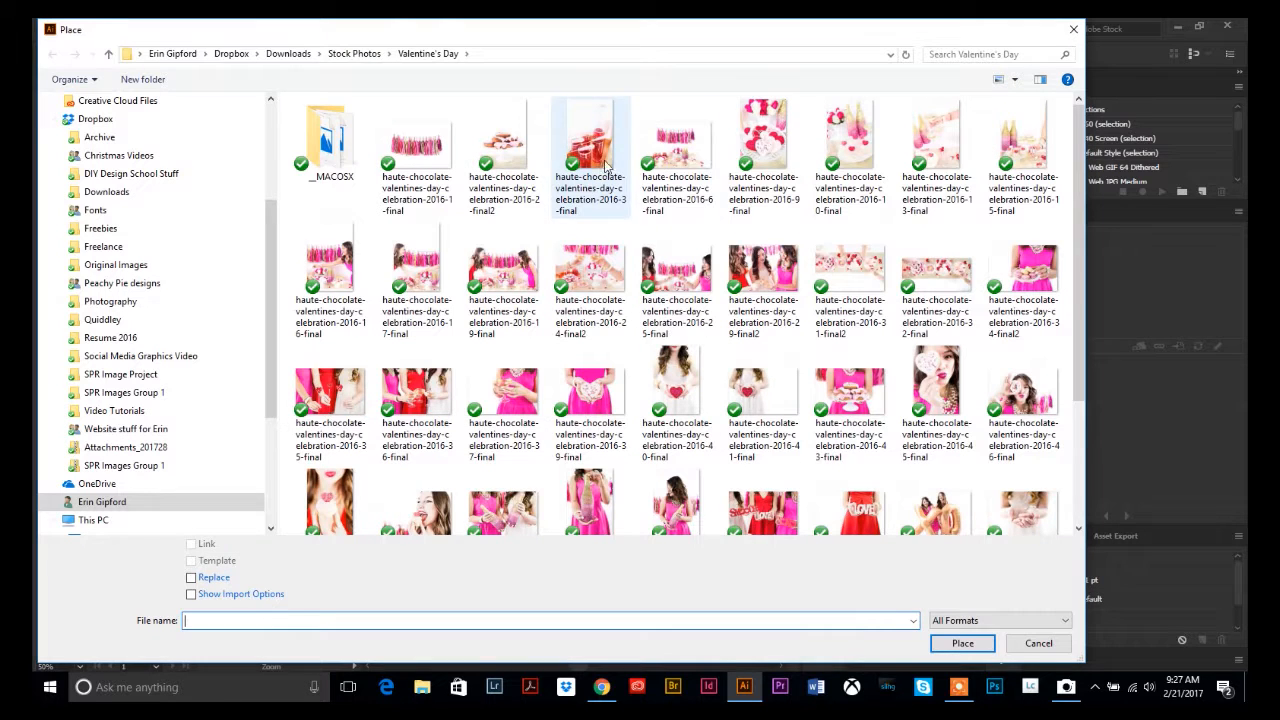
double_click(778, 150)
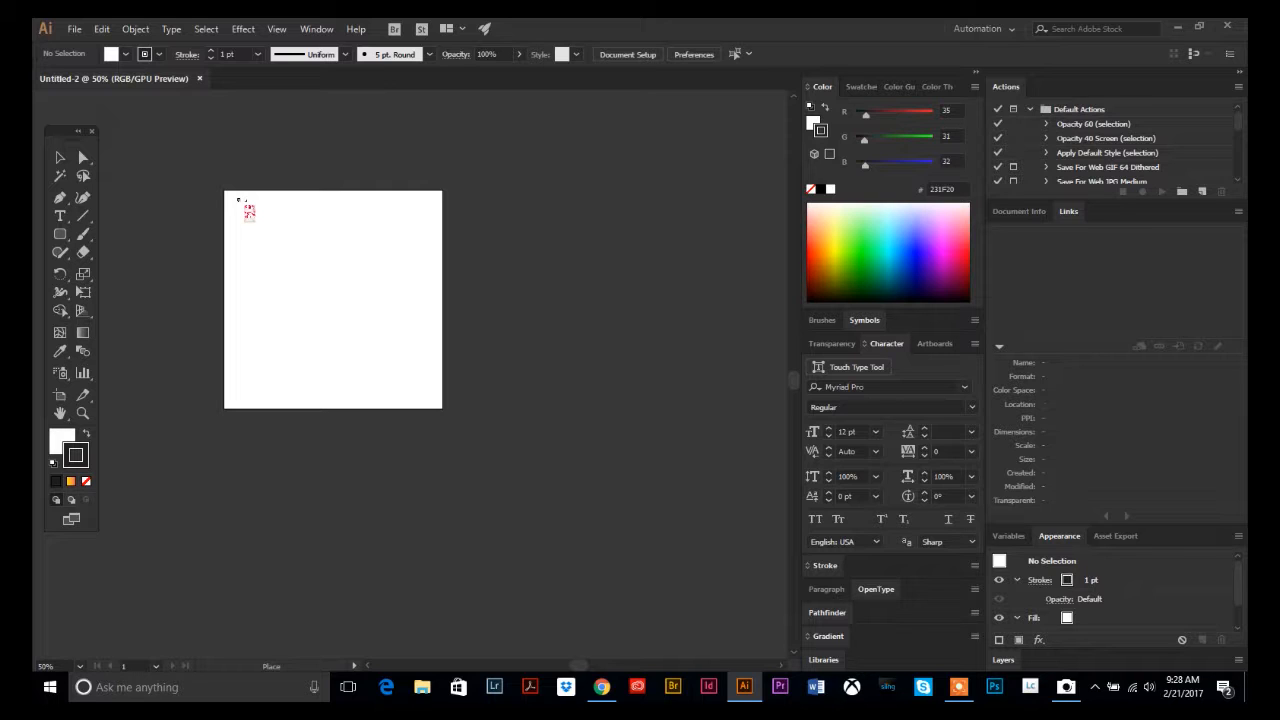
drag(238, 199, 426, 404)
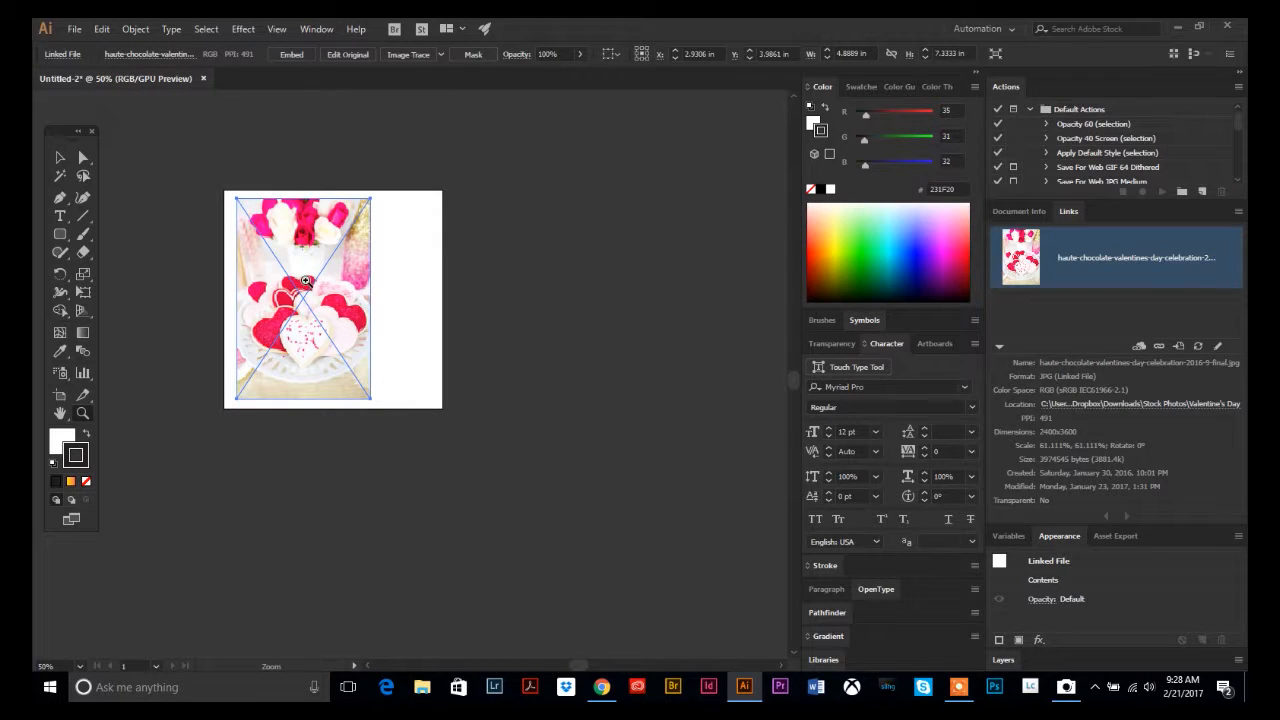
Align the photo with the artboard's top-left corner and enlarge it to about 8.18 by 12.26 in.
click(322, 276)
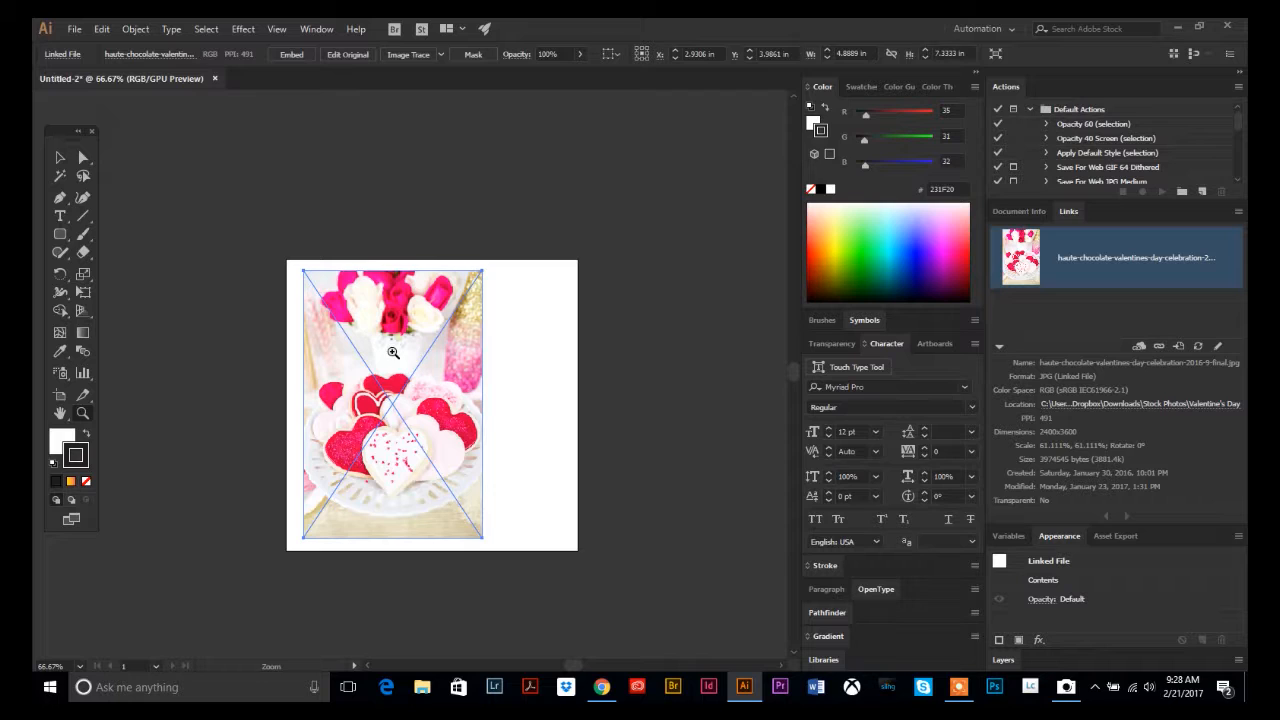
click(462, 392)
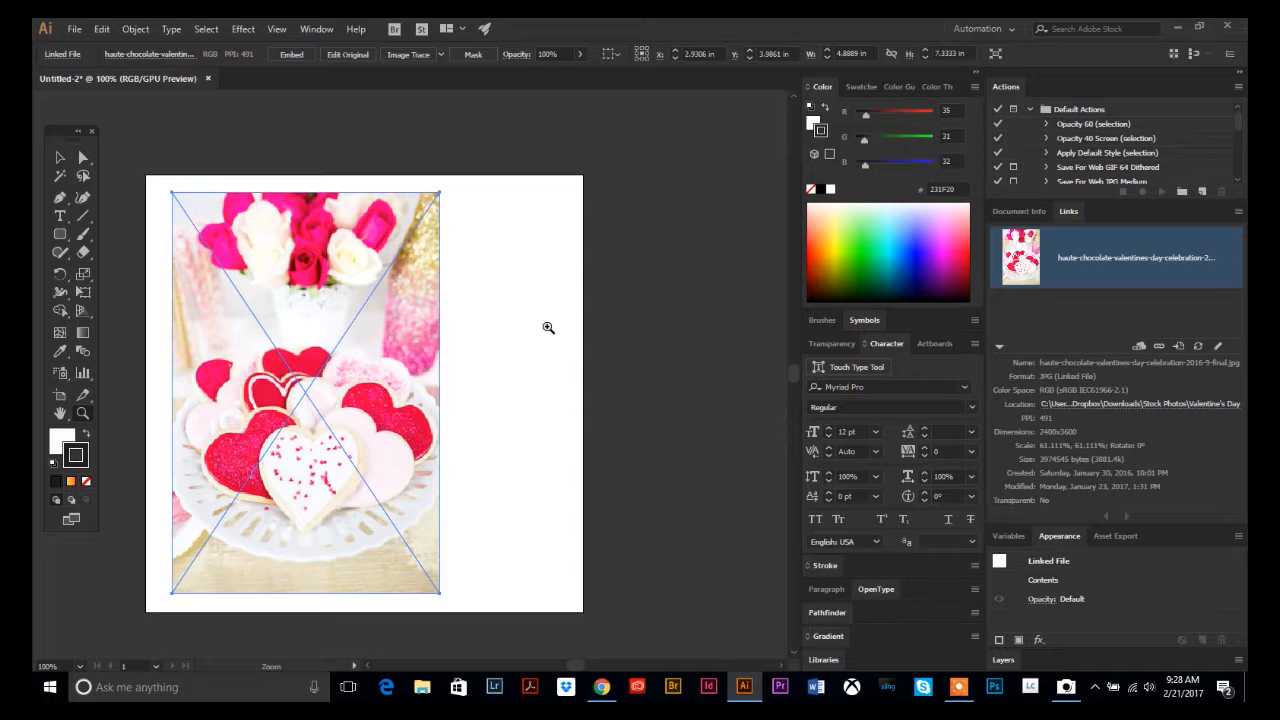
alt+click(531, 426)
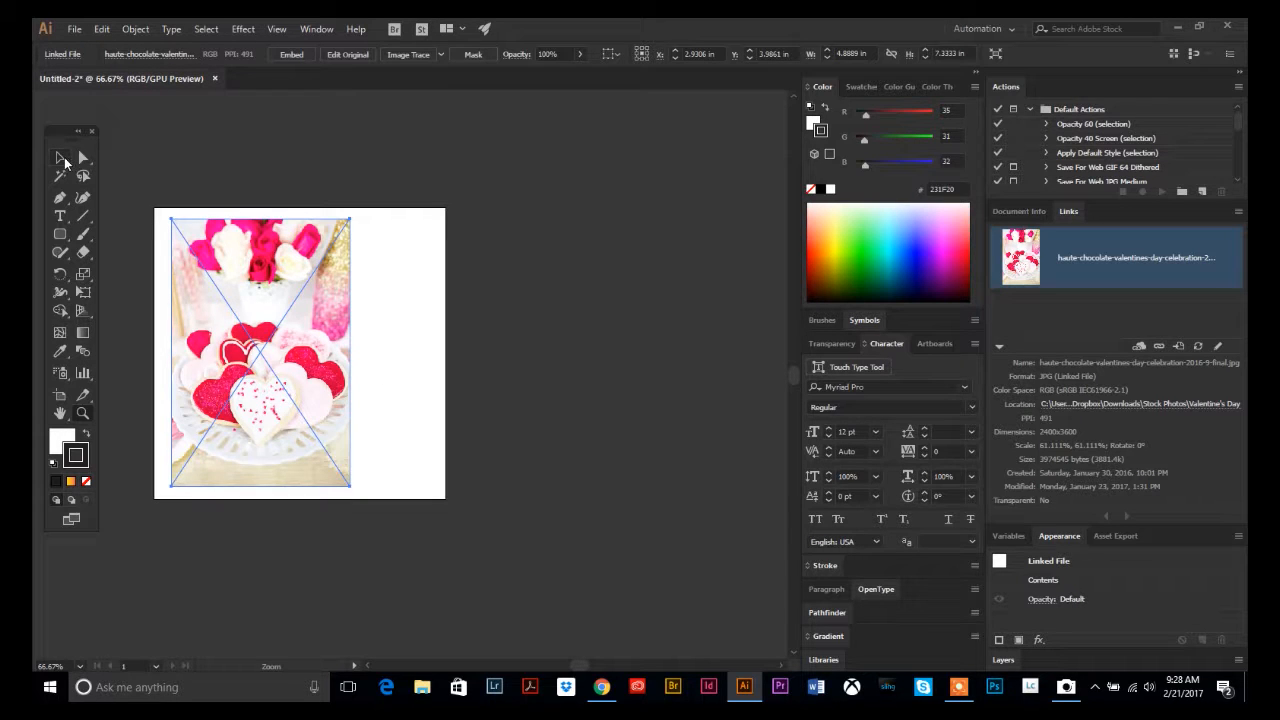
click(60, 158)
drag(251, 284, 222, 255)
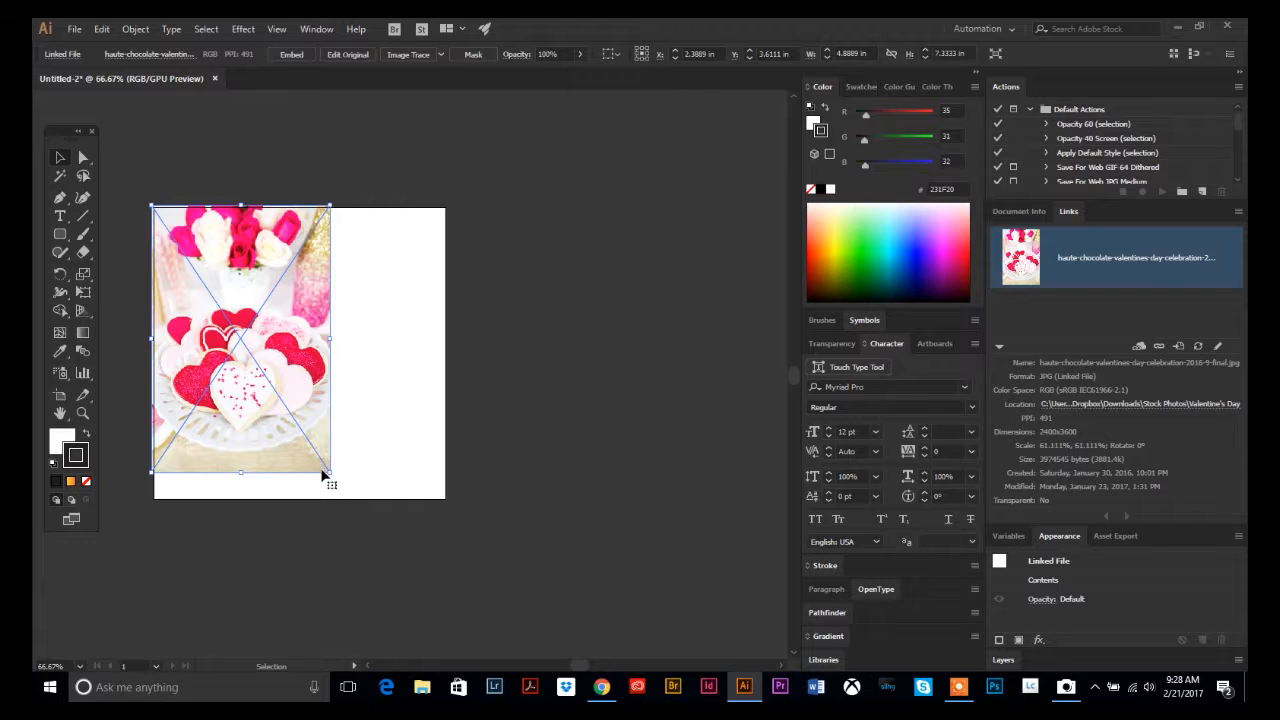
drag(331, 475, 510, 653)
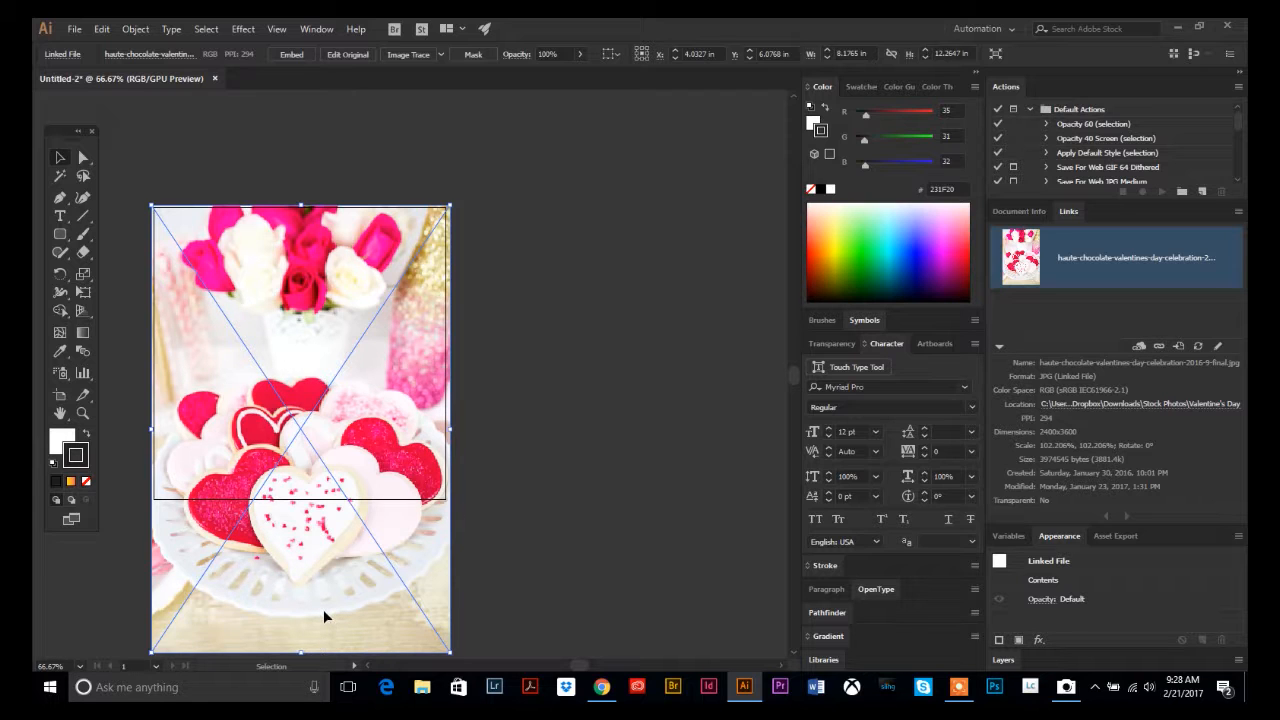
Reposition the enlarged photo so the heart cookies sit within the artboard.
drag(324, 616, 325, 530)
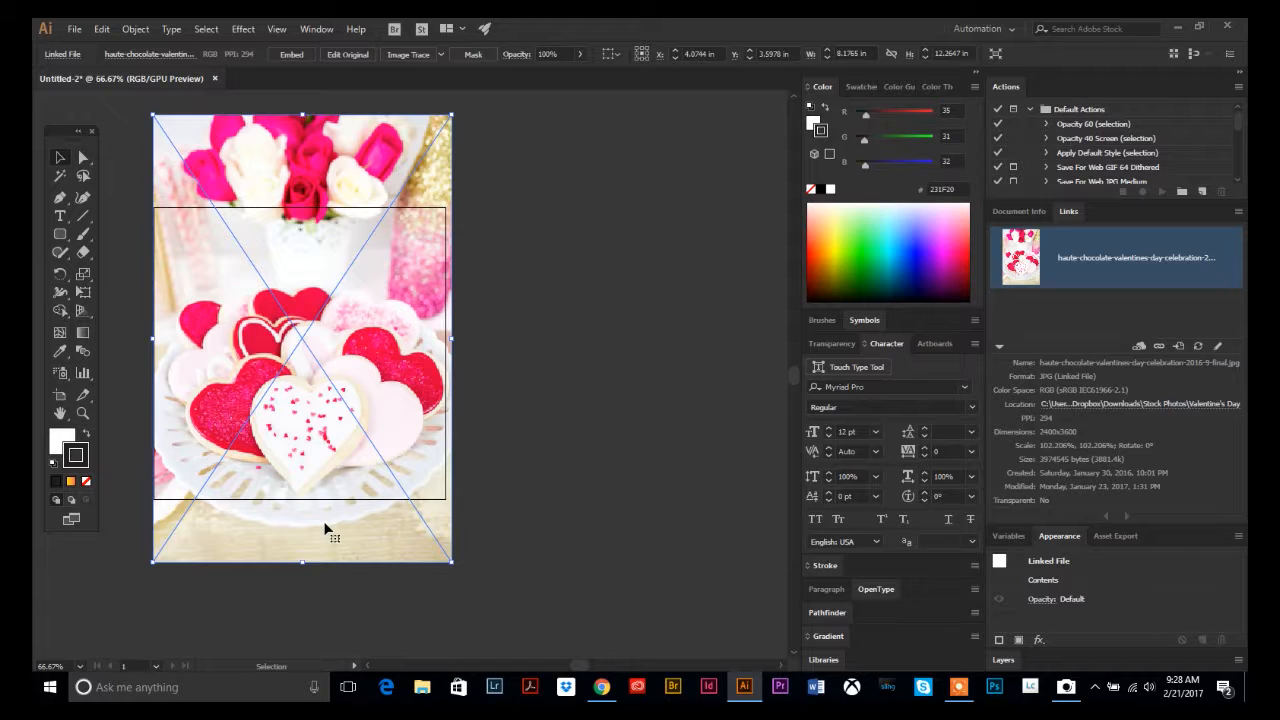
key(Left)
key(Left)
key(Left)
key(Left)
key(Left)
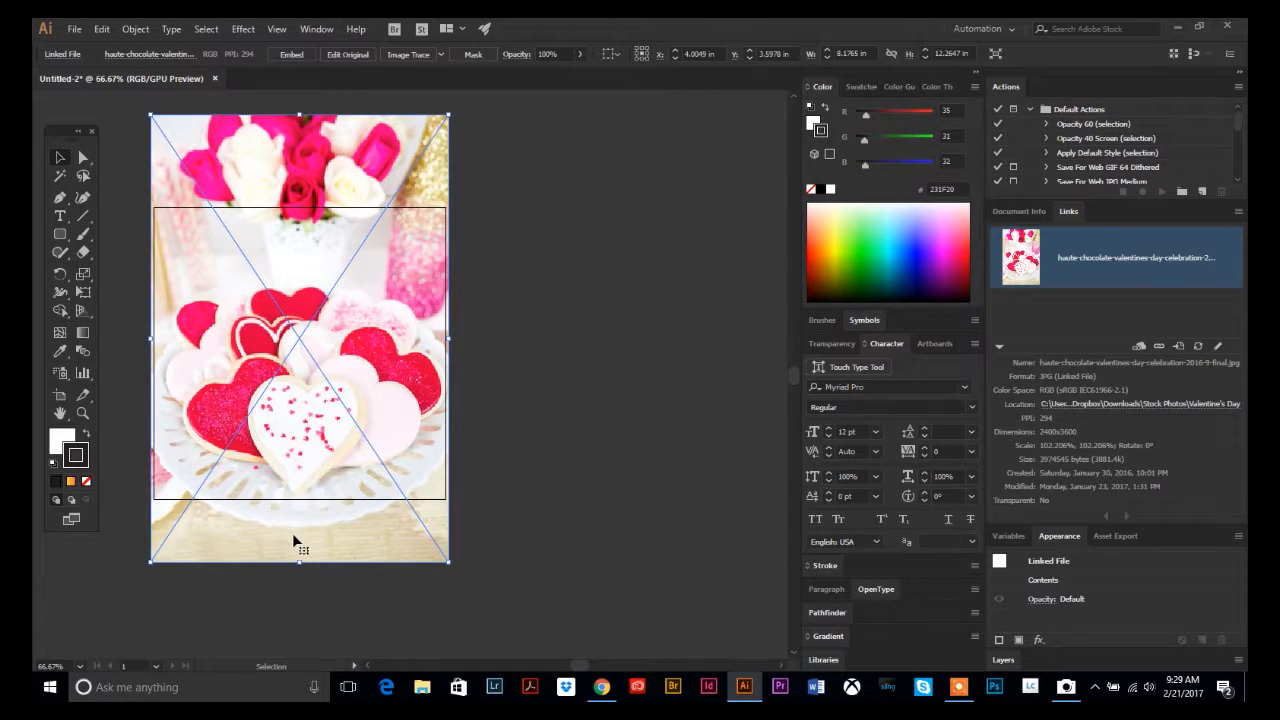
drag(298, 538, 299, 508)
Draw a rectangle covering the artboard, about 8.10 by 8.19 in.
scroll(532, 510, up, 1)
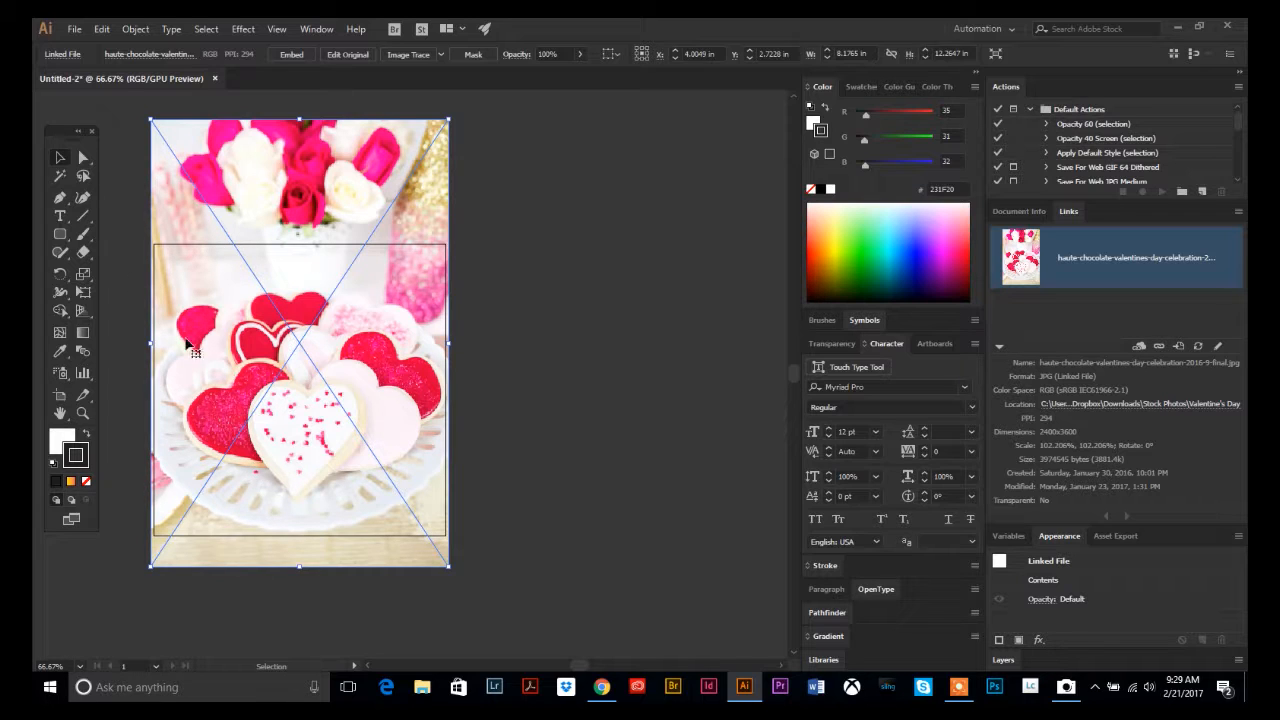
drag(60, 235, 119, 237)
mouse_move(150, 240)
mouse_down()
mouse_move(355, 465)
mouse_move(447, 538)
mouse_up()
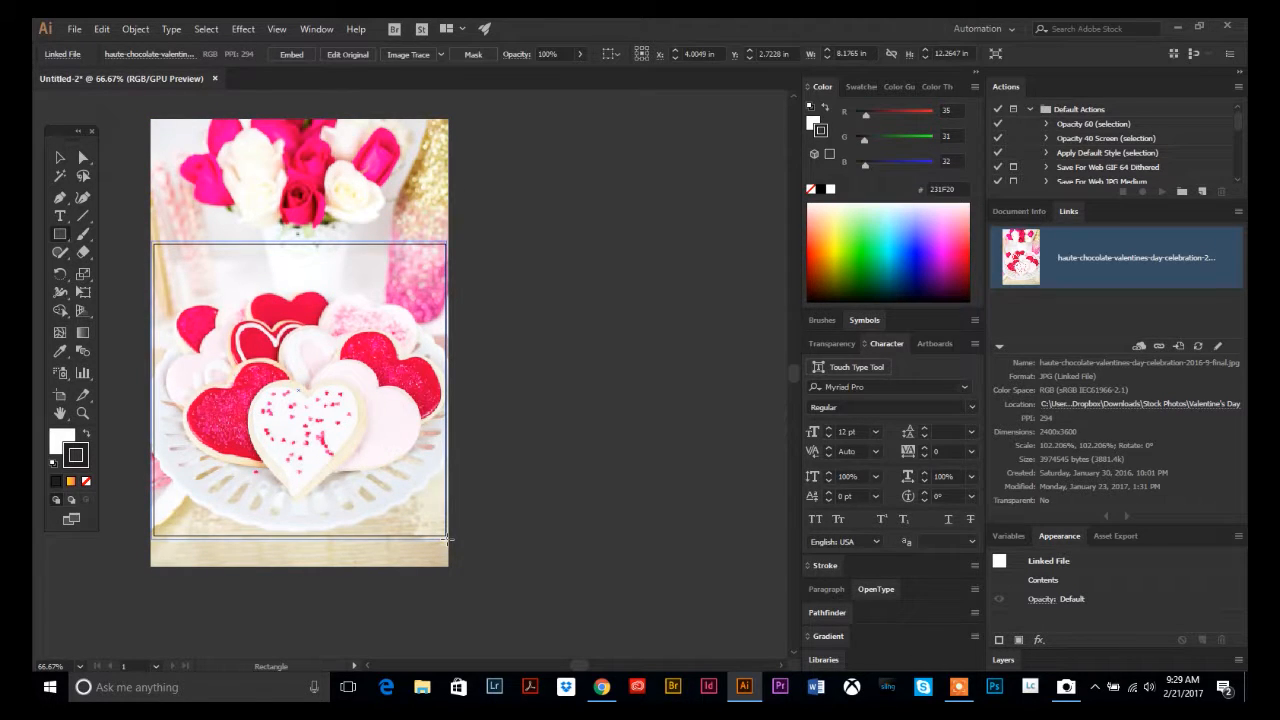
drag(446, 539, 447, 539)
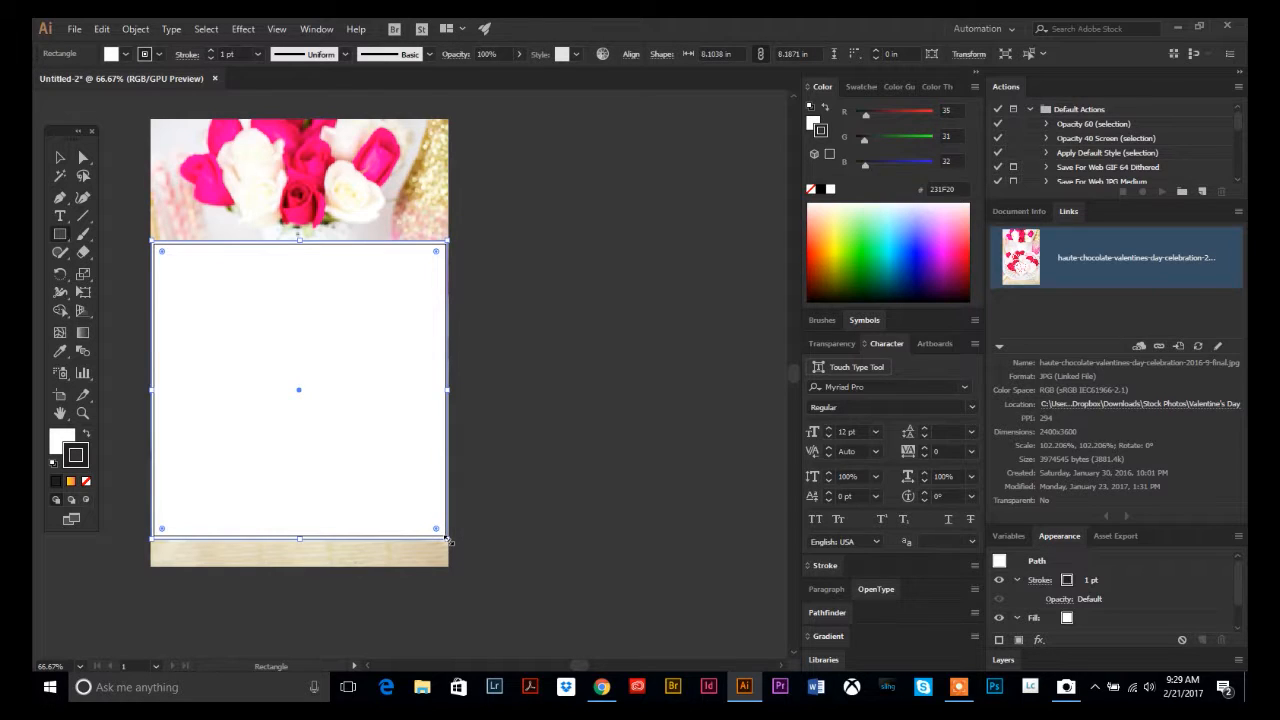
Select both the rectangle and the photo and make a clipping mask from them.
click(61, 158)
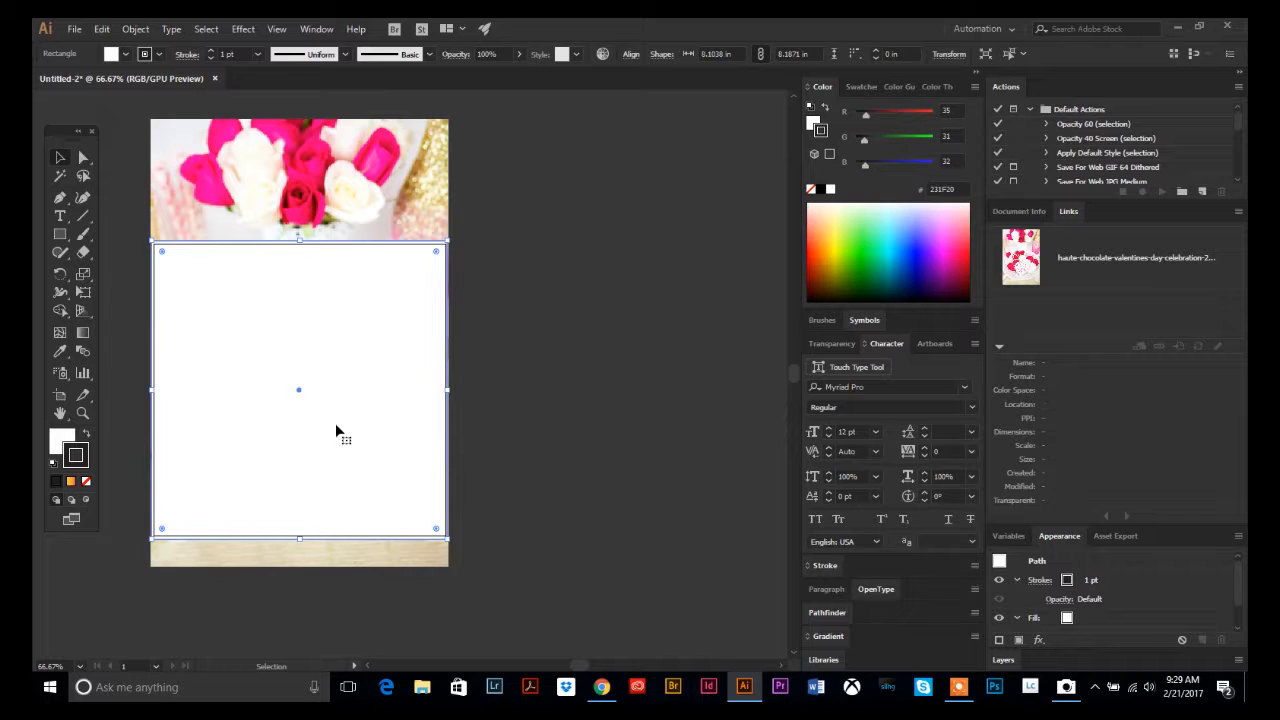
shift+click(325, 197)
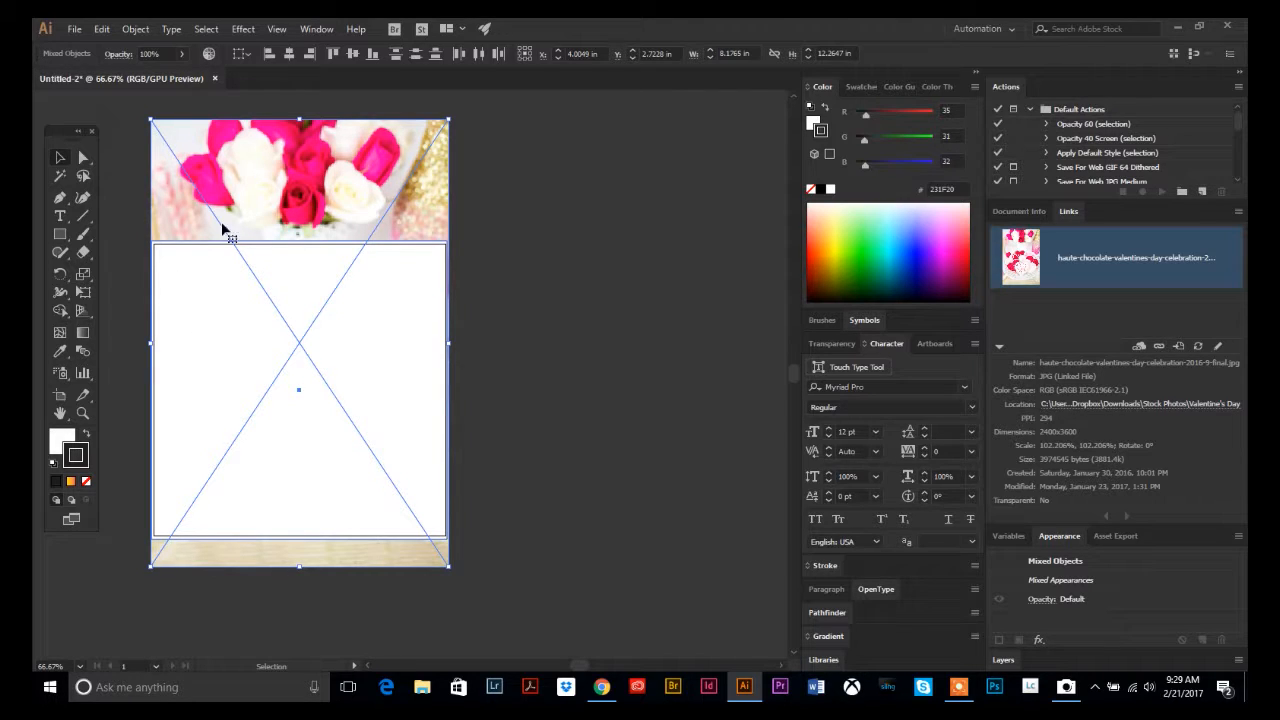
click(138, 30)
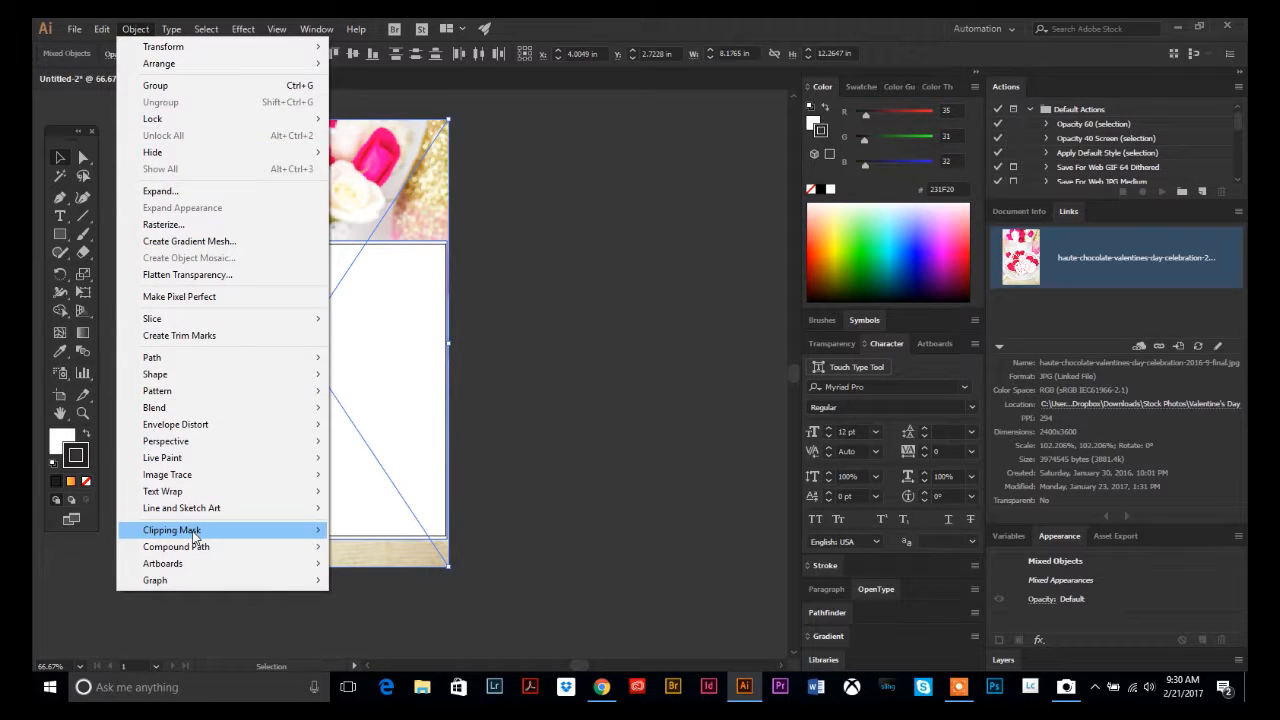
mouse_move(205, 537)
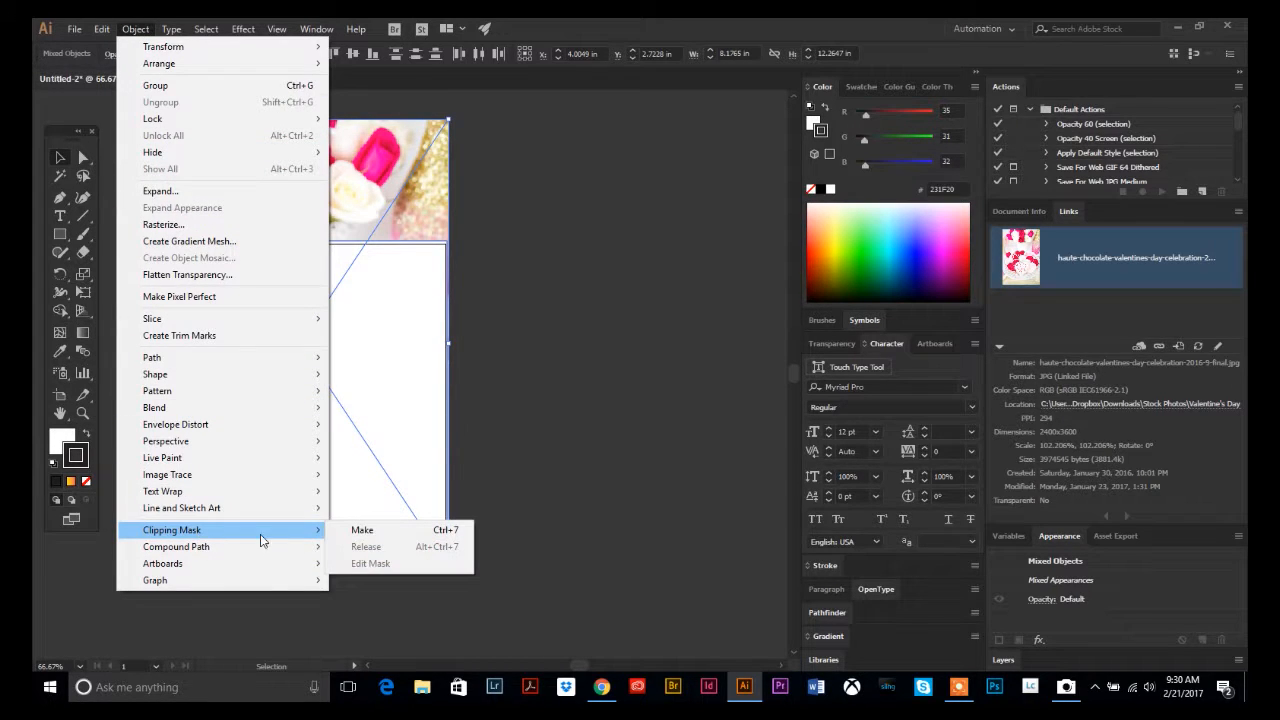
click(366, 536)
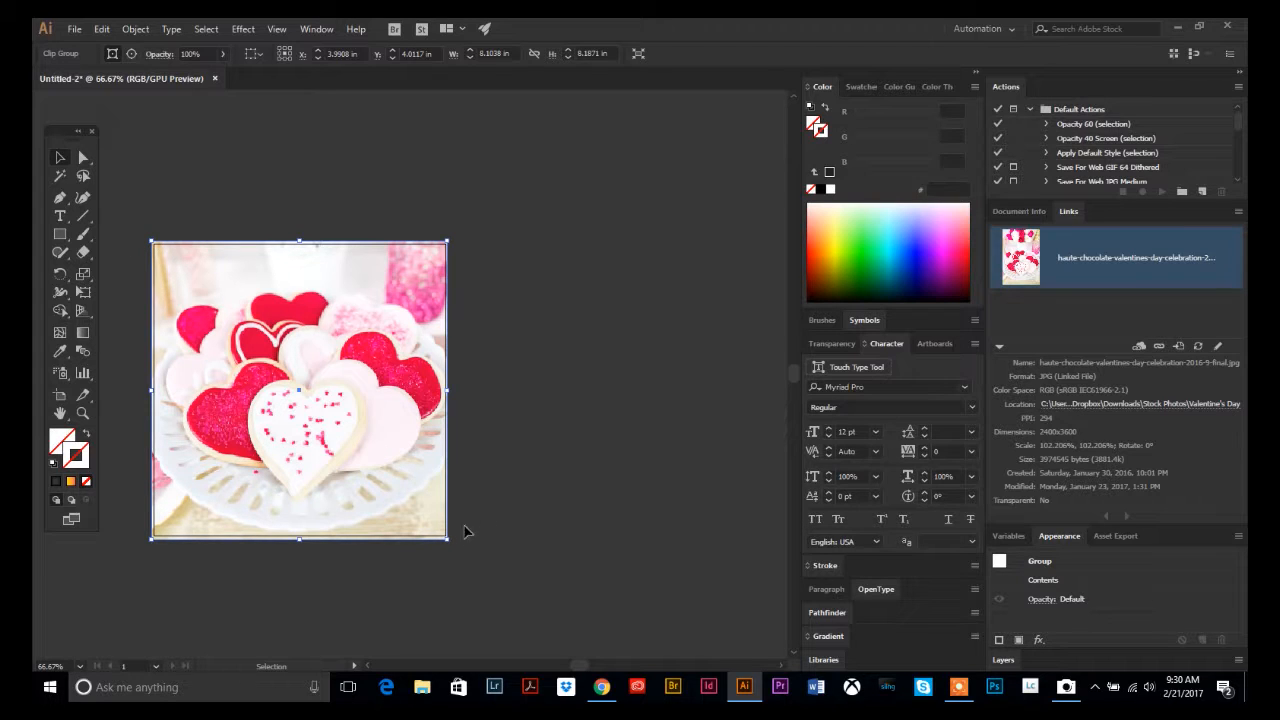
Shorten the clipping mask by moving its bottom edge up to about 3.67 in tall.
click(494, 449)
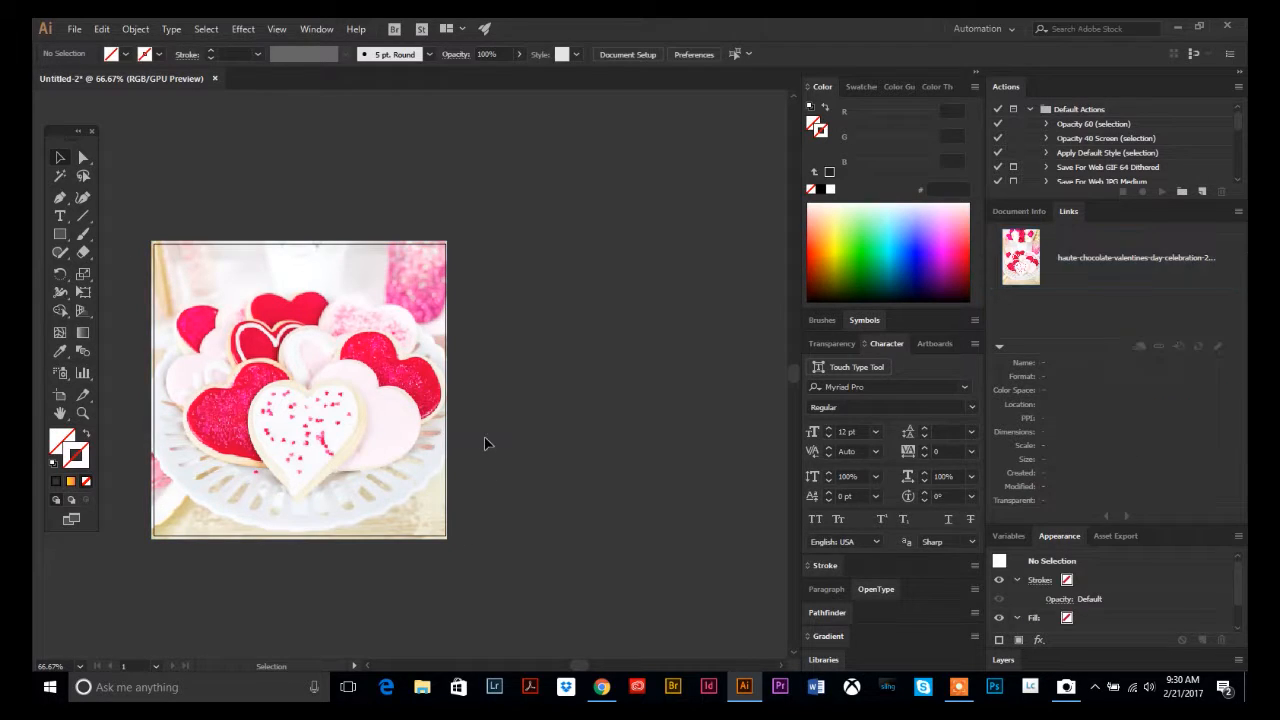
drag(286, 201, 389, 148)
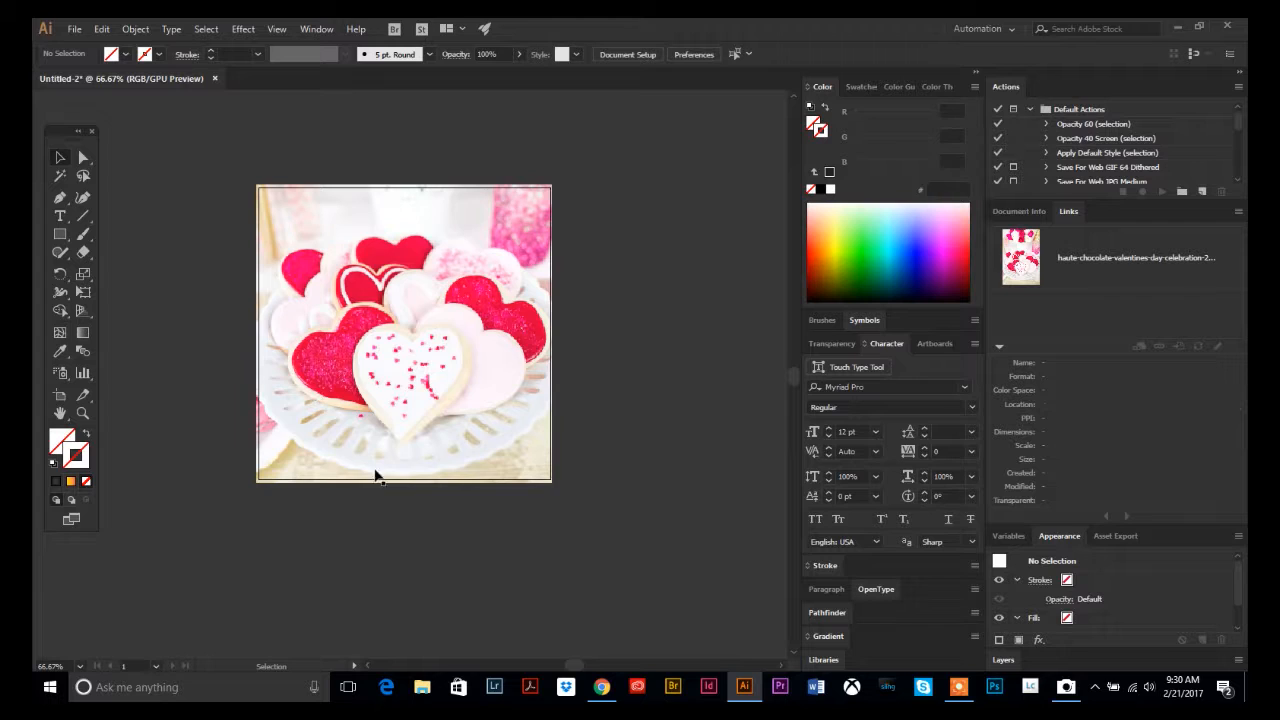
click(84, 160)
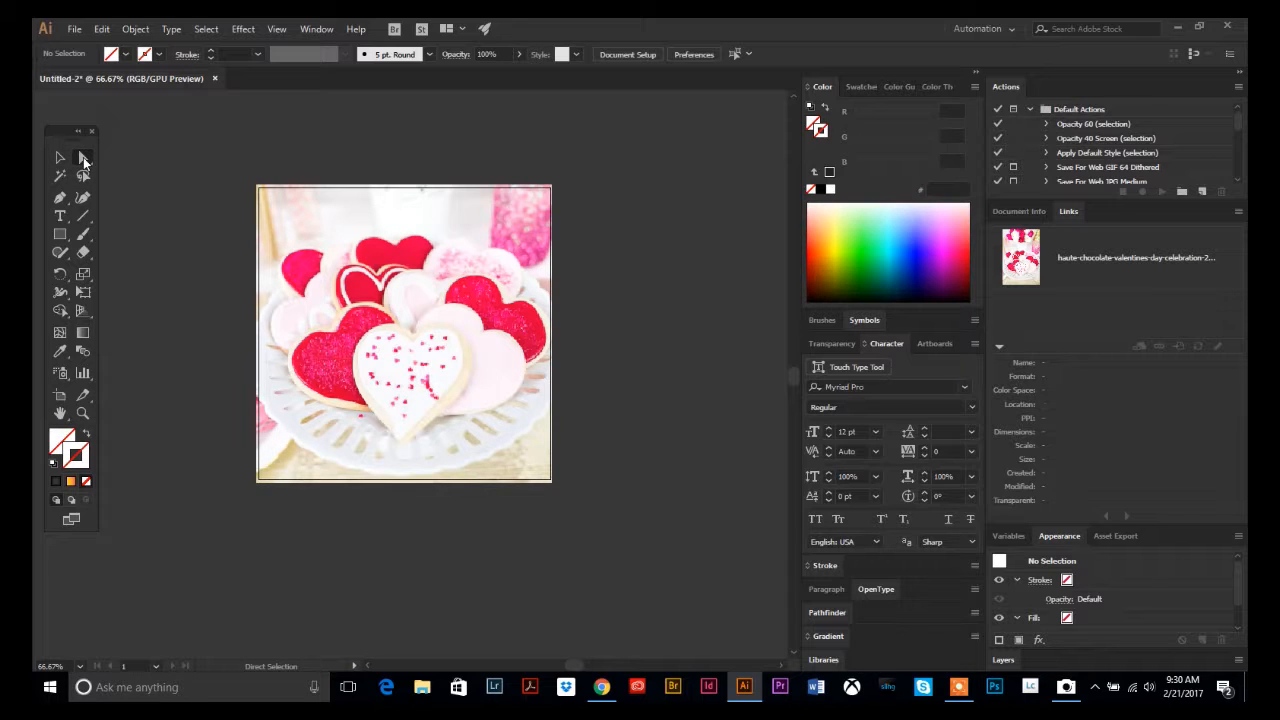
click(400, 485)
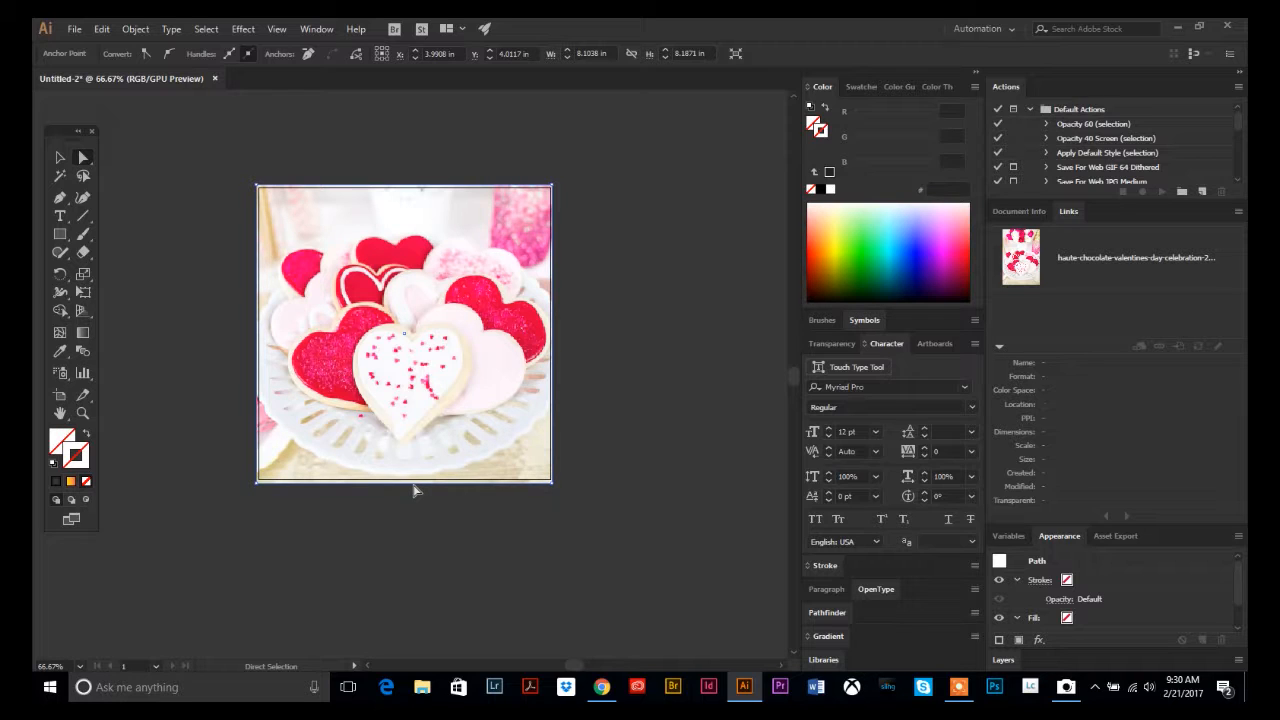
click(413, 467)
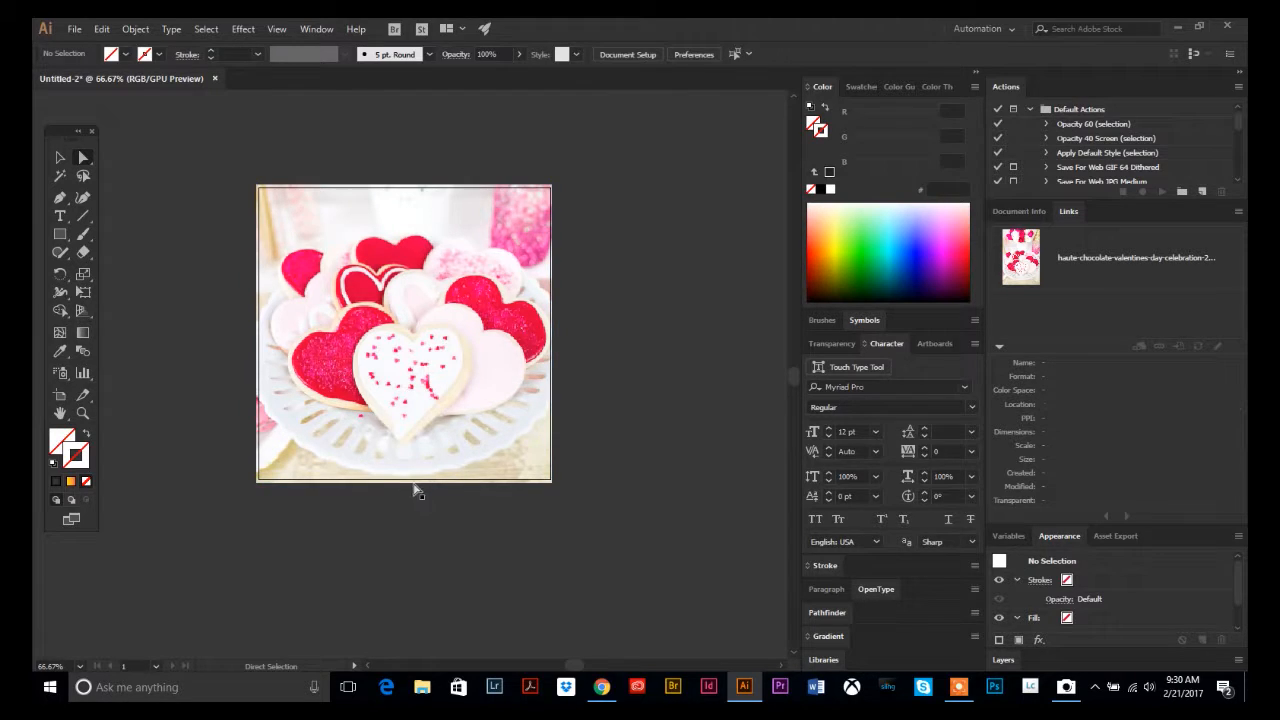
click(414, 484)
drag(414, 487, 407, 318)
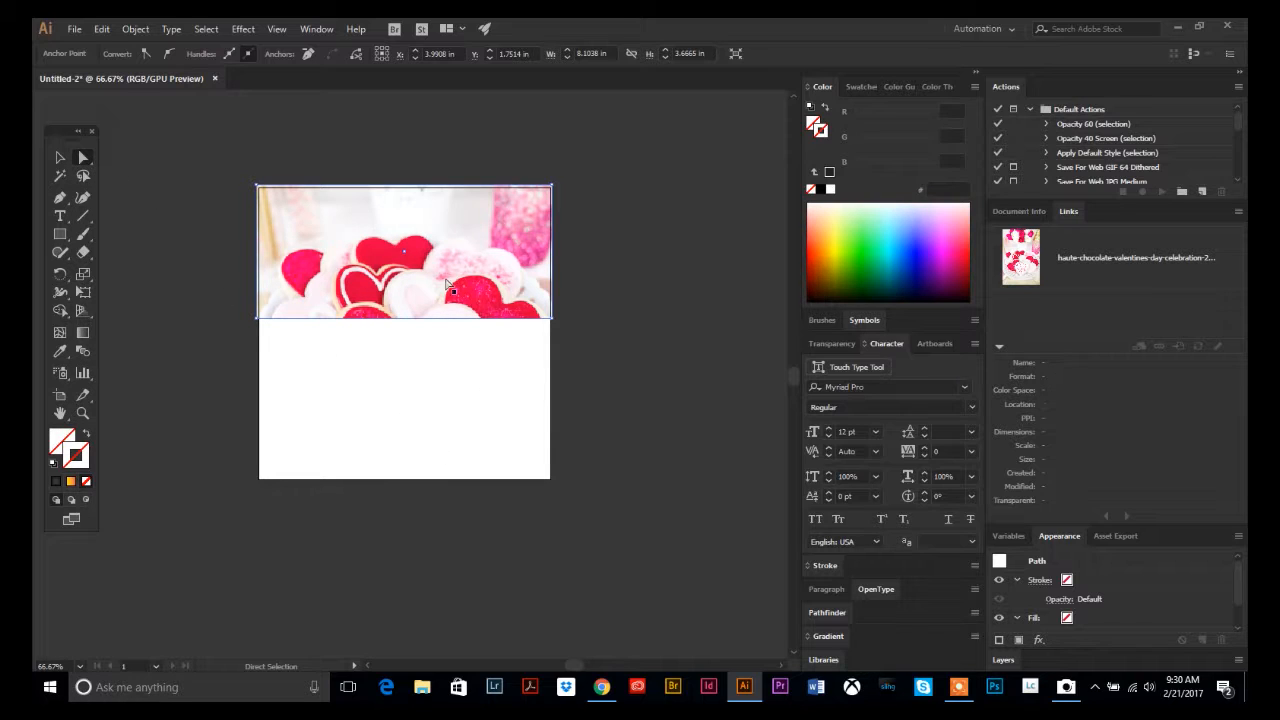
Select the photo inside the clipping mask and move it downward.
click(430, 359)
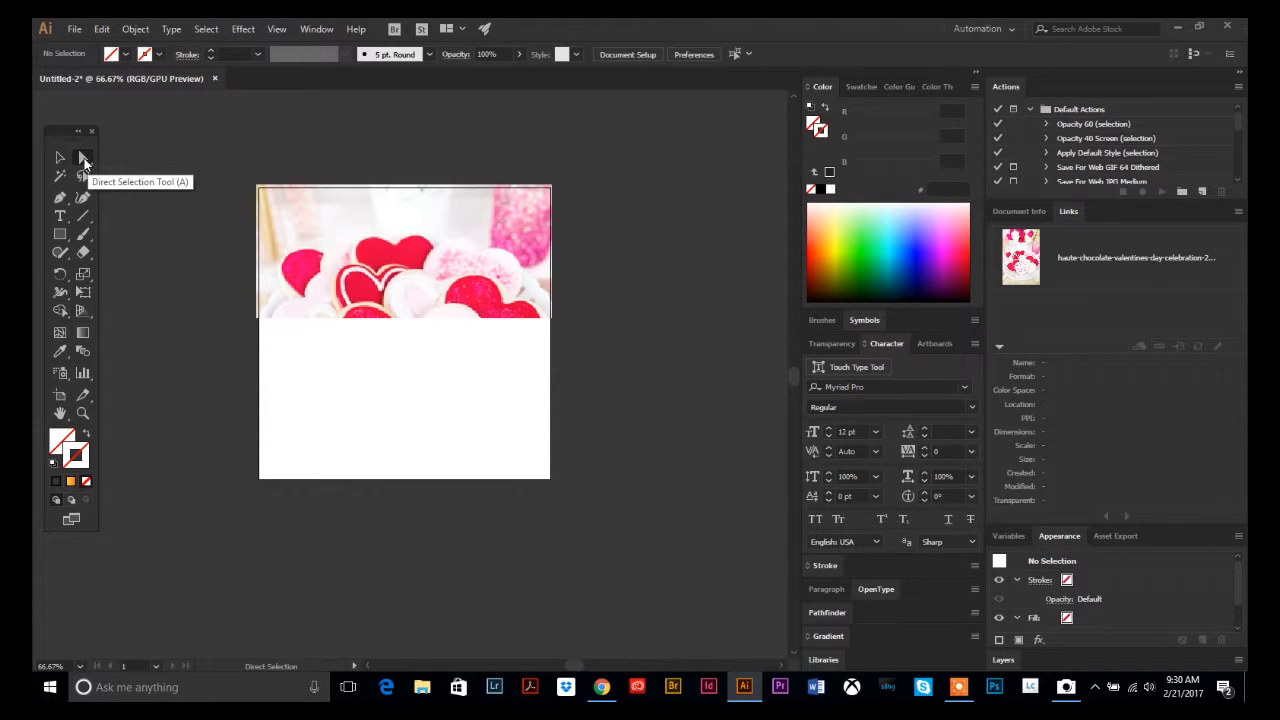
click(418, 267)
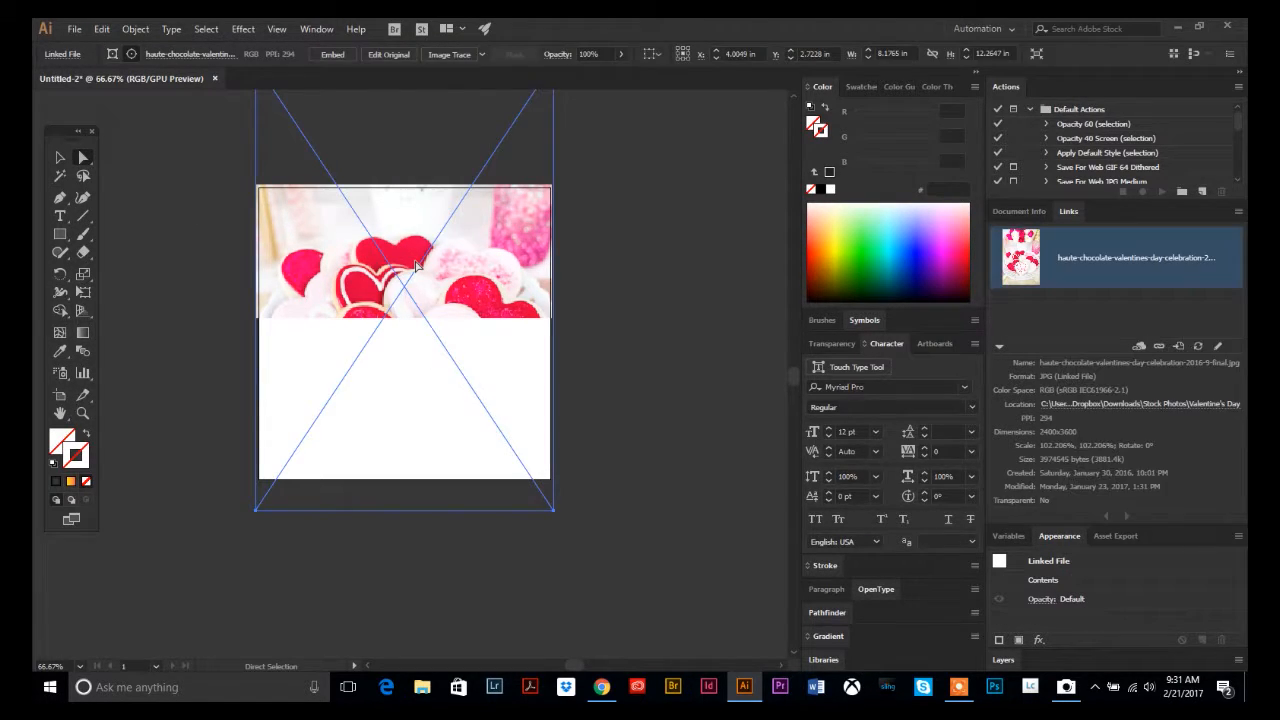
drag(419, 244, 408, 279)
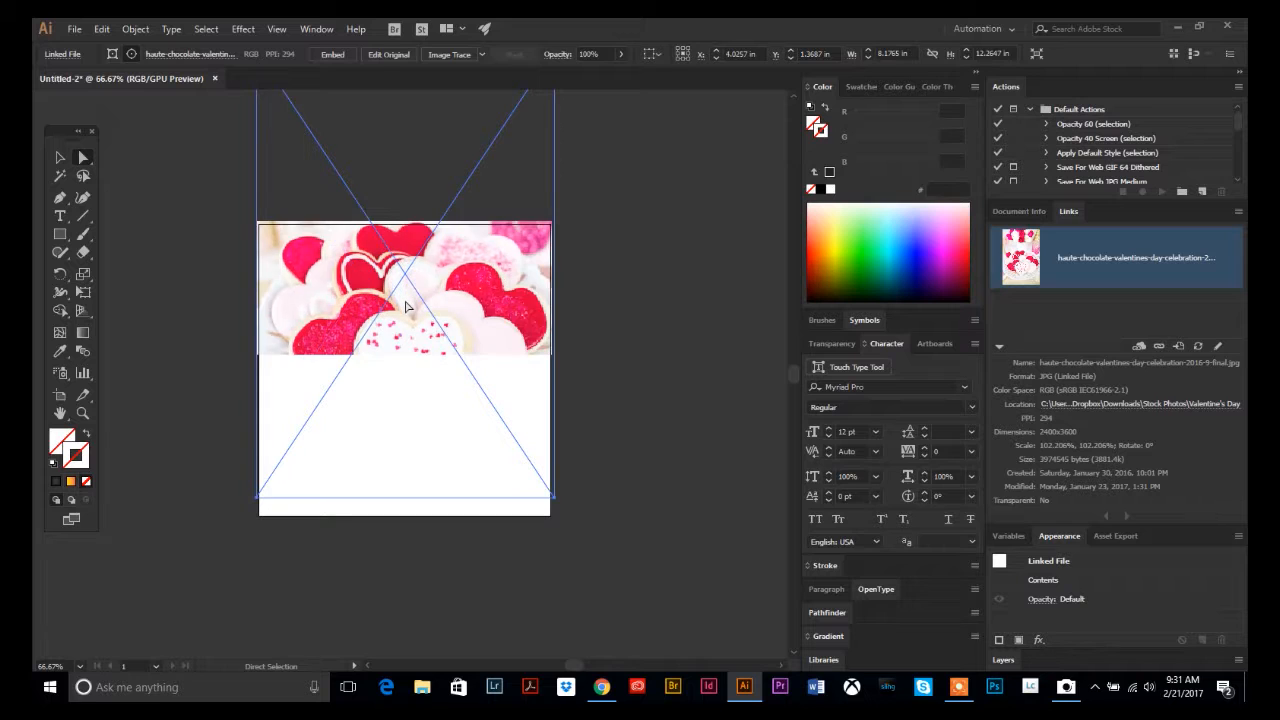
scroll(392, 308, up, 5)
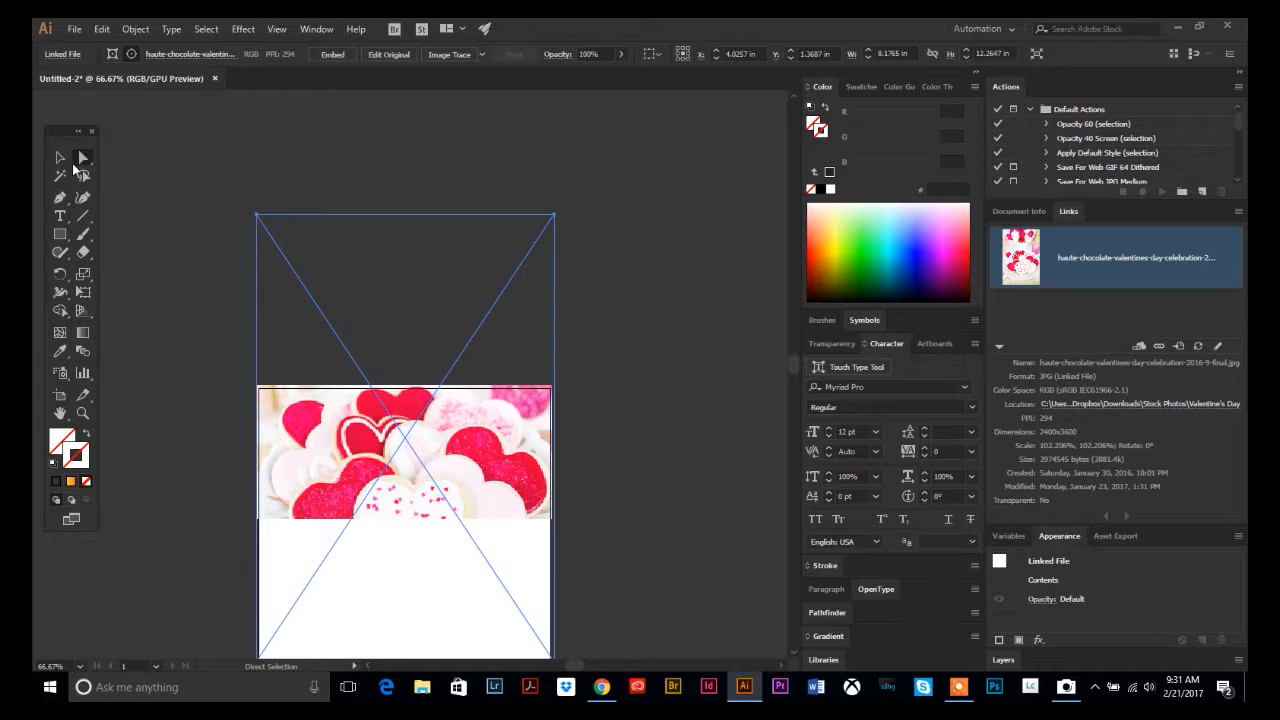
Enlarge the masked photo from its top-right corner to about 10.18 by 15.27 in.
click(61, 159)
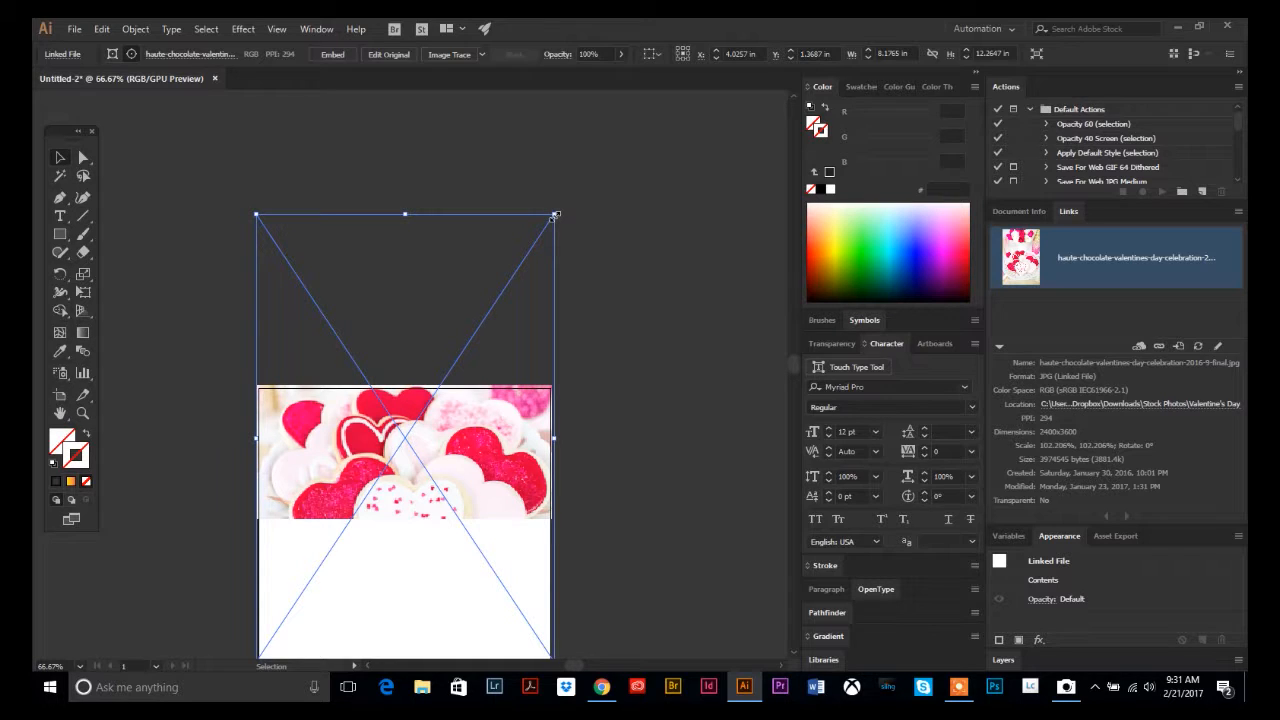
drag(556, 214, 715, 104)
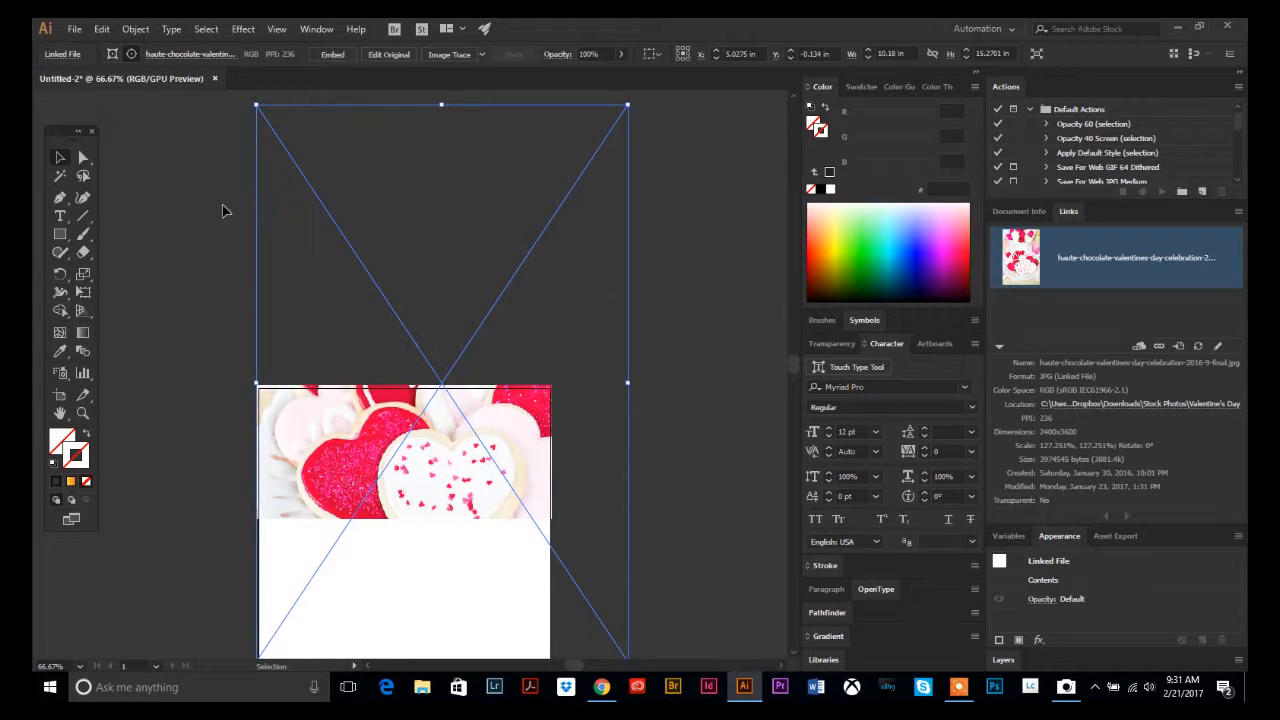
Shift the photo slightly left within the clipping mask.
click(84, 162)
drag(489, 300, 448, 300)
scroll(482, 353, down, 4)
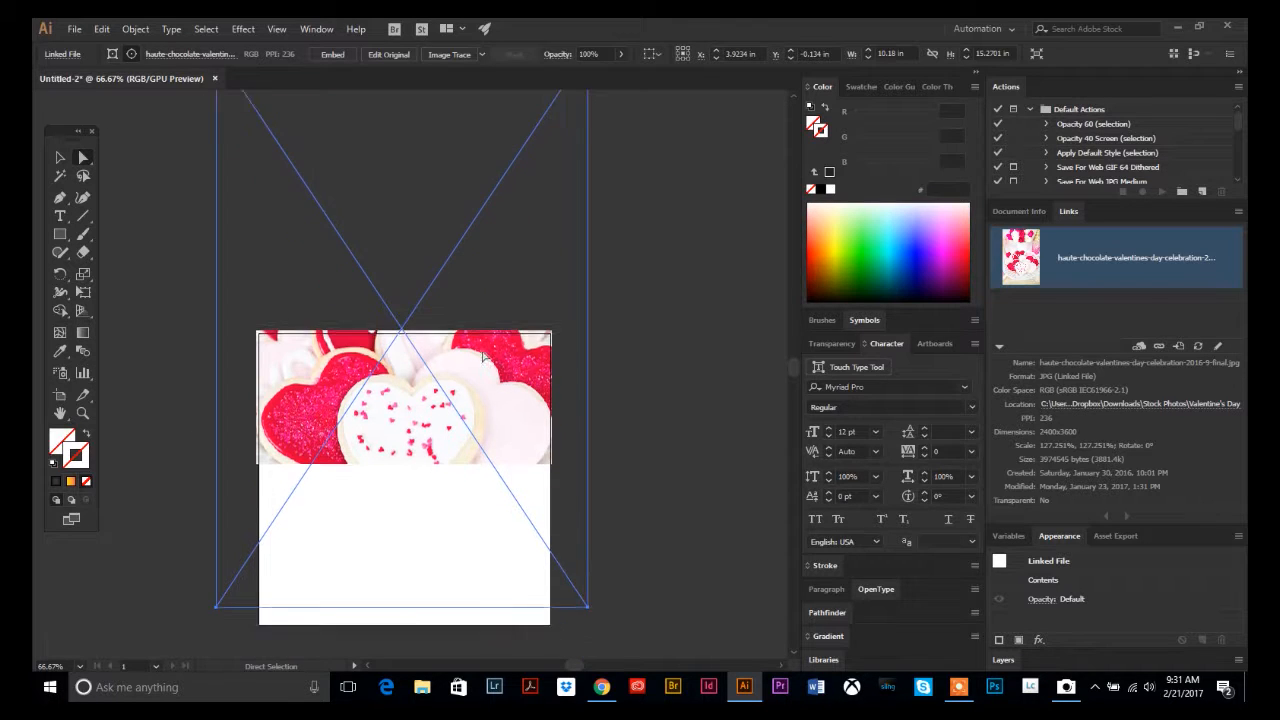